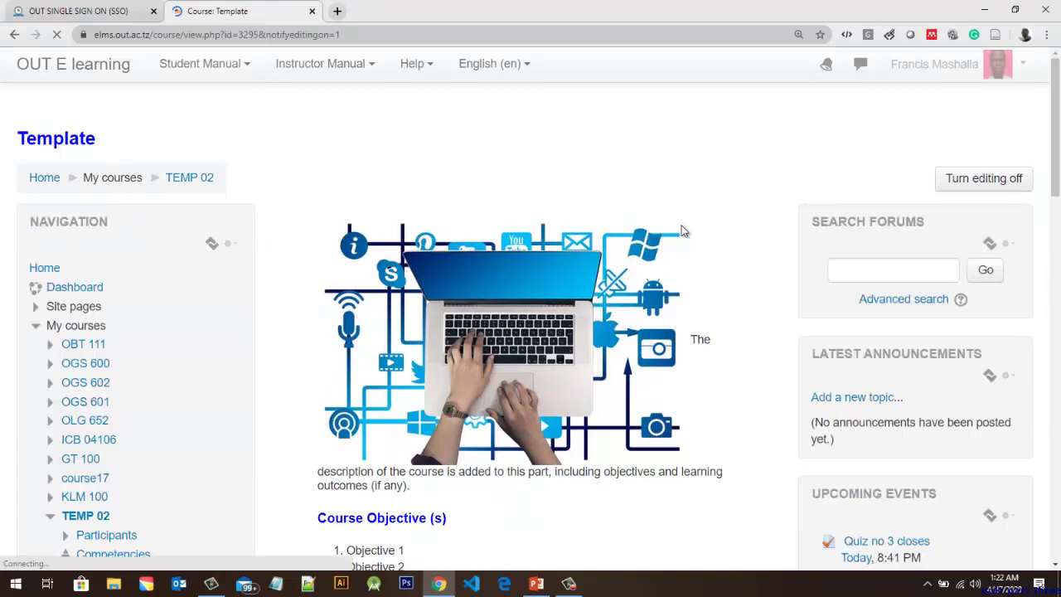
# Step: Open Quiz no 3 from Knowledge Area 3 of the course in a new browser tab and switch to it
pyautogui.scroll(-4, 682, 231)
pyautogui.scroll(-4, 681, 232)
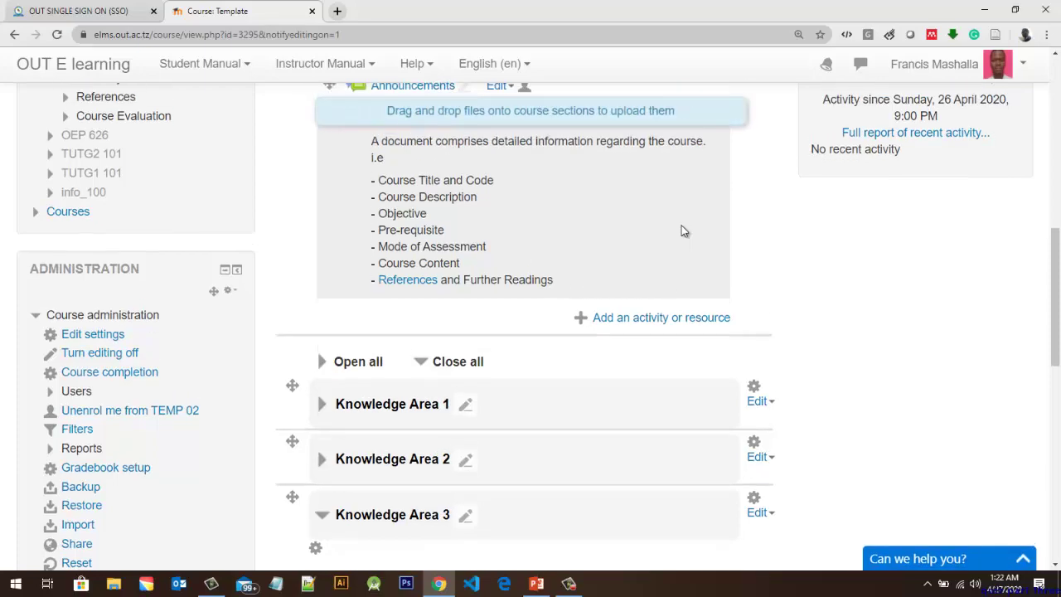
pyautogui.scroll(-4, 681, 231)
pyautogui.scroll(-2, 682, 231)
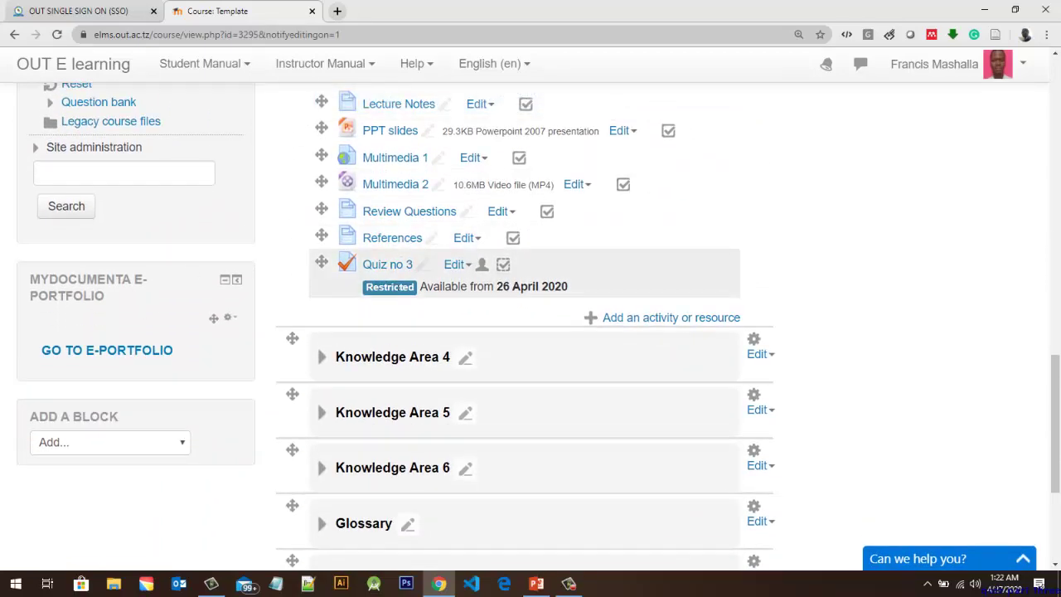
pyautogui.rightClick(396, 269)
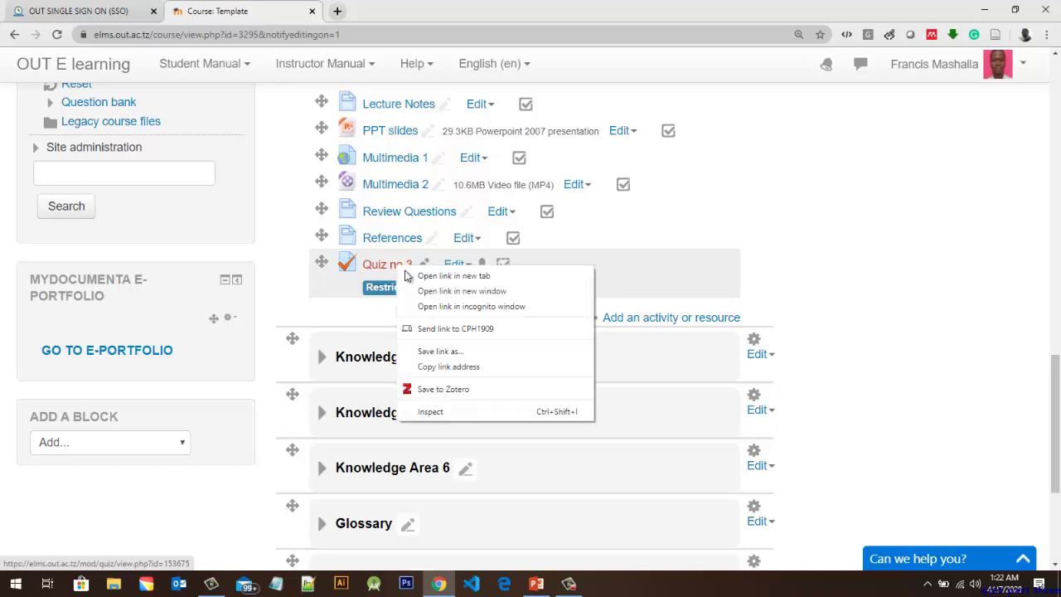
pyautogui.click(413, 276)
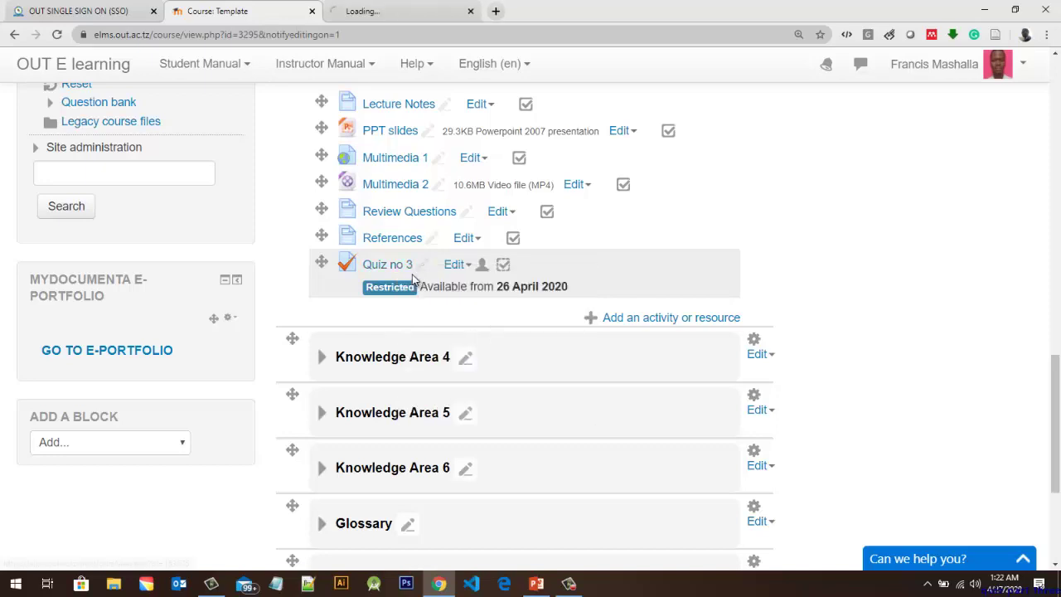
pyautogui.click(354, 13)
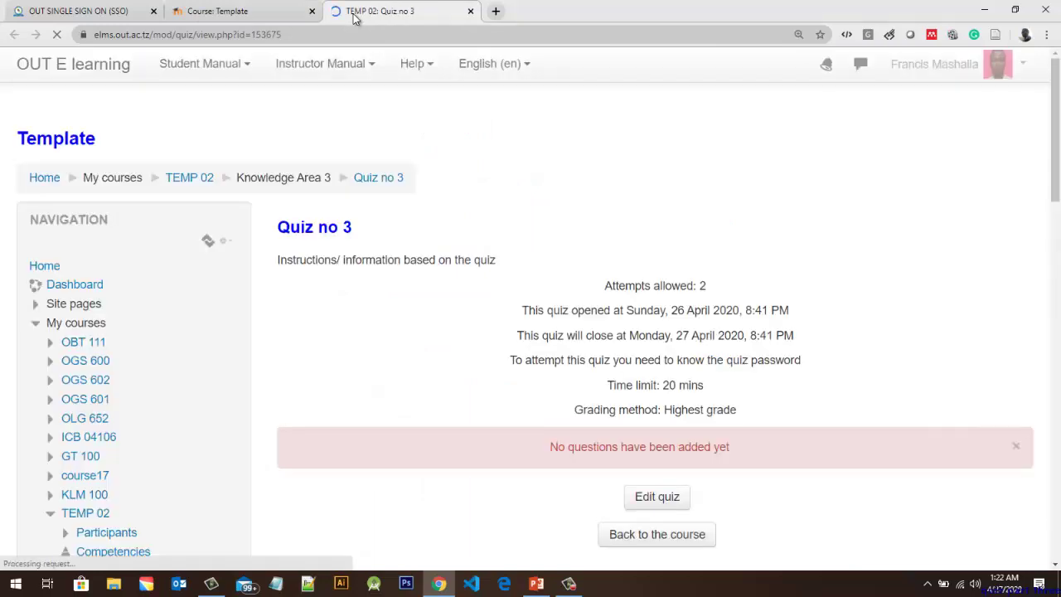
# Step: Open the editing page of Quiz no 3, where its questions are managed
pyautogui.scroll(-1, 741, 308)
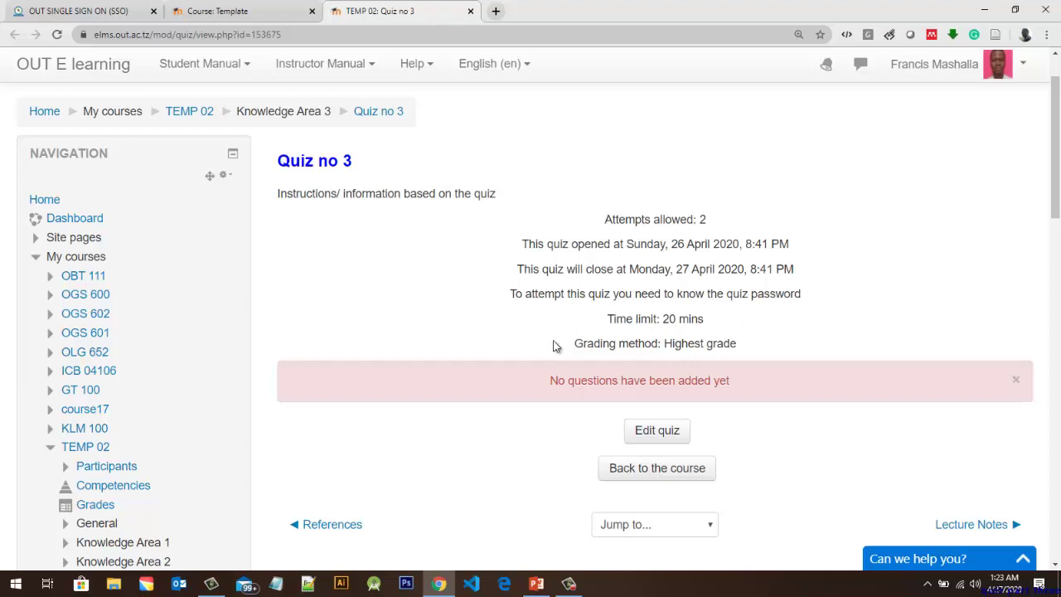
pyautogui.scroll(-1, 777, 383)
pyautogui.scroll(-1, 777, 383)
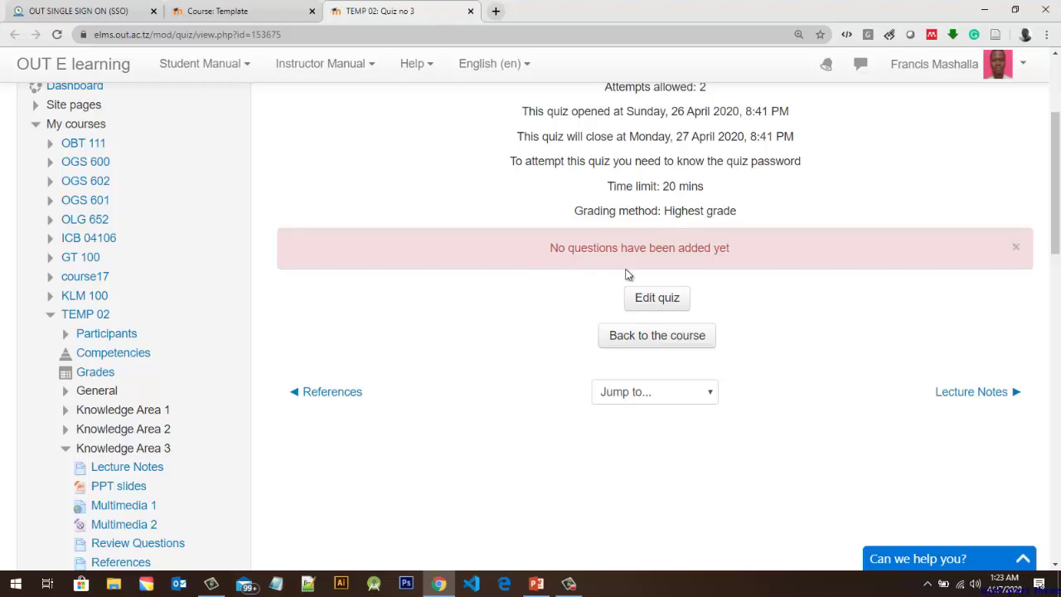
pyautogui.click(1016, 247)
pyautogui.moveTo(1058, 240); pyautogui.dragTo(1057, 202)
pyautogui.click(671, 383)
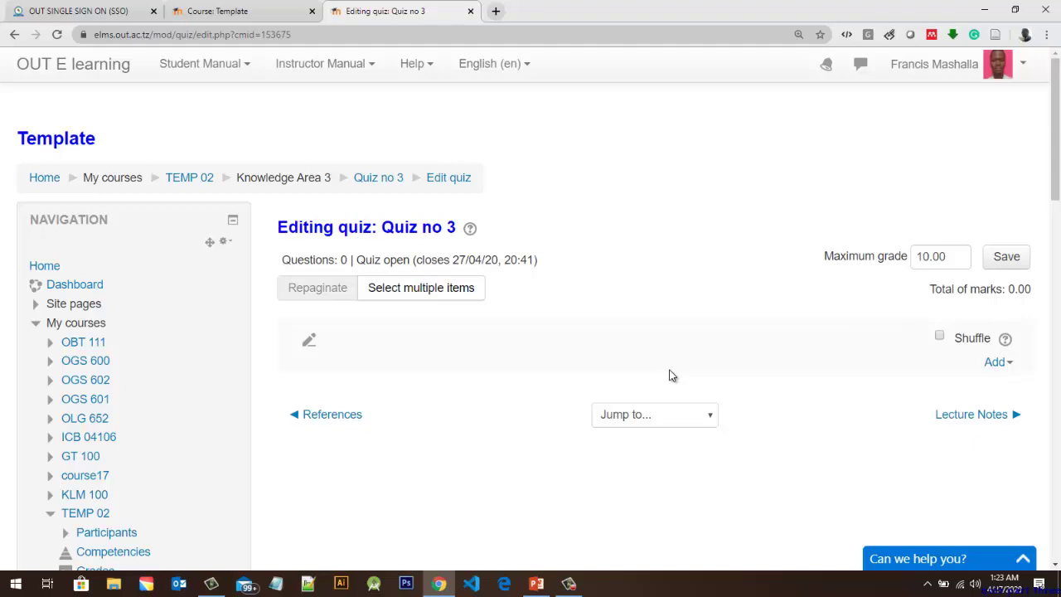
pyautogui.click(443, 297)
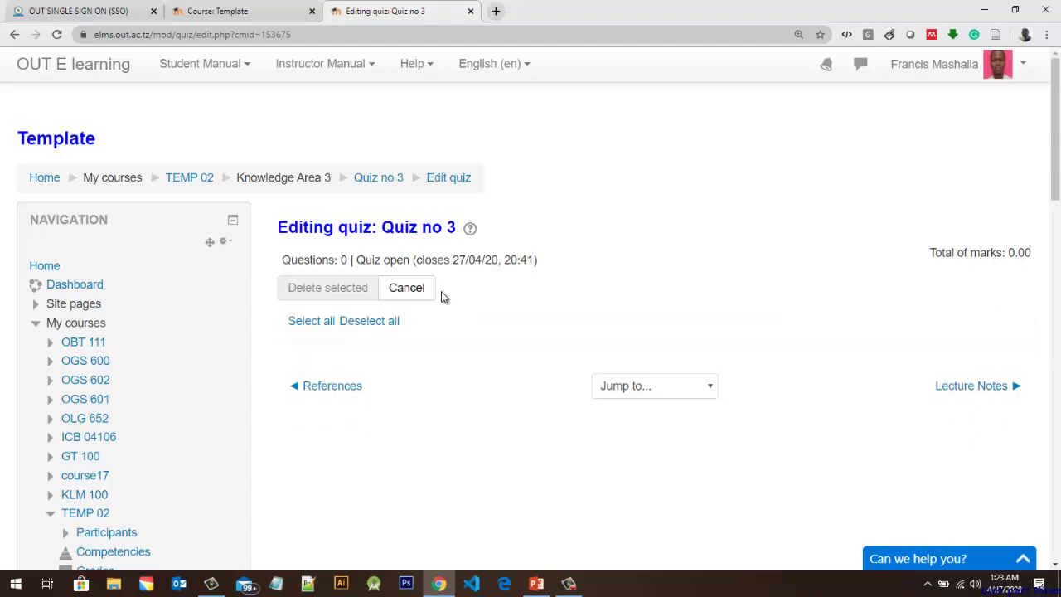
pyautogui.click(396, 297)
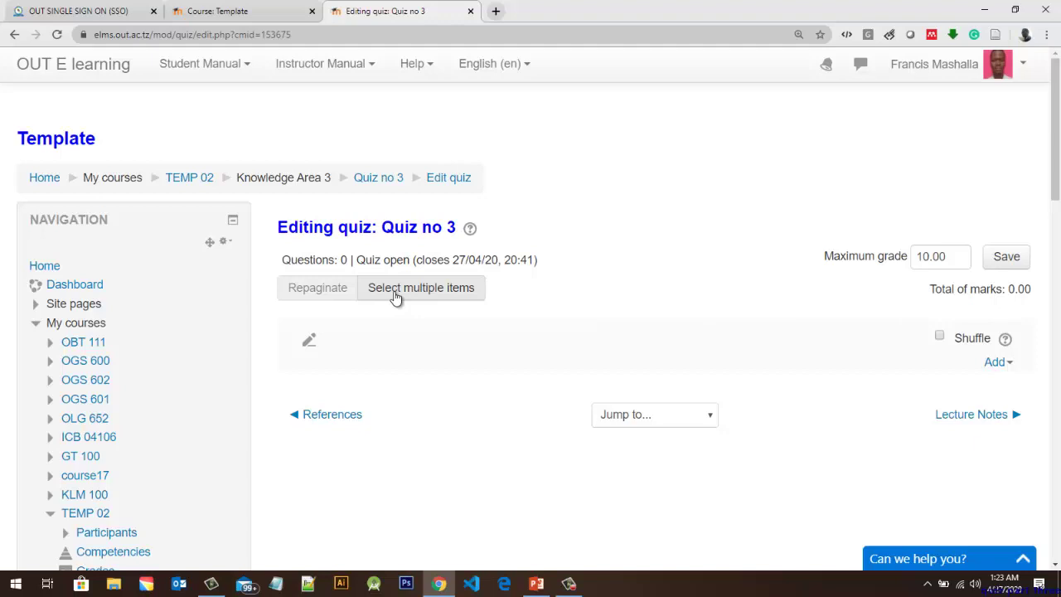
# Step: Add a new question of the Multiple choice type to the quiz
pyautogui.click(998, 370)
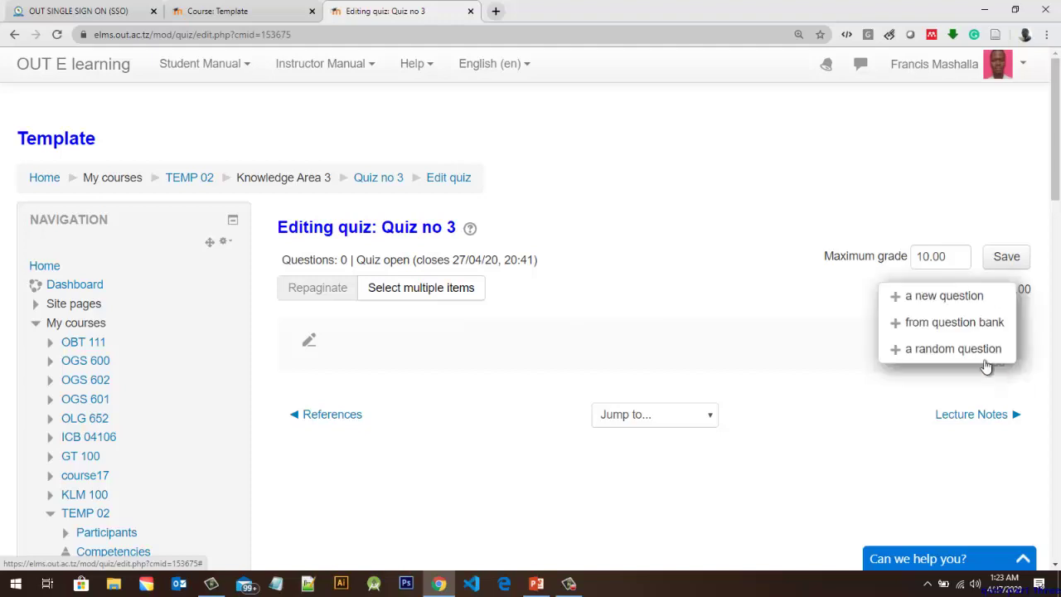
pyautogui.click(933, 305)
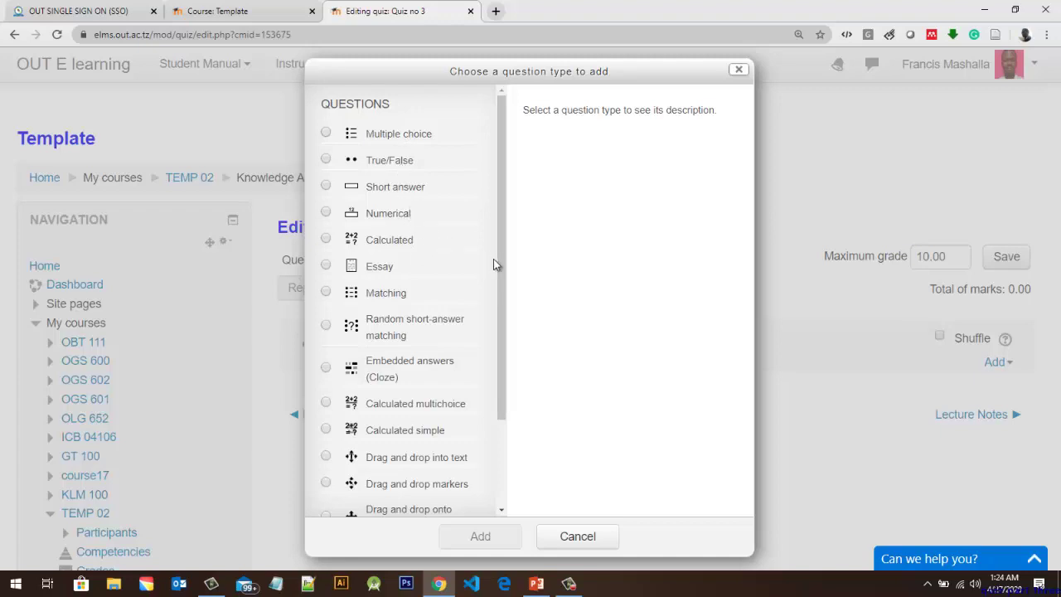
pyautogui.moveTo(505, 262); pyautogui.dragTo(530, 396)
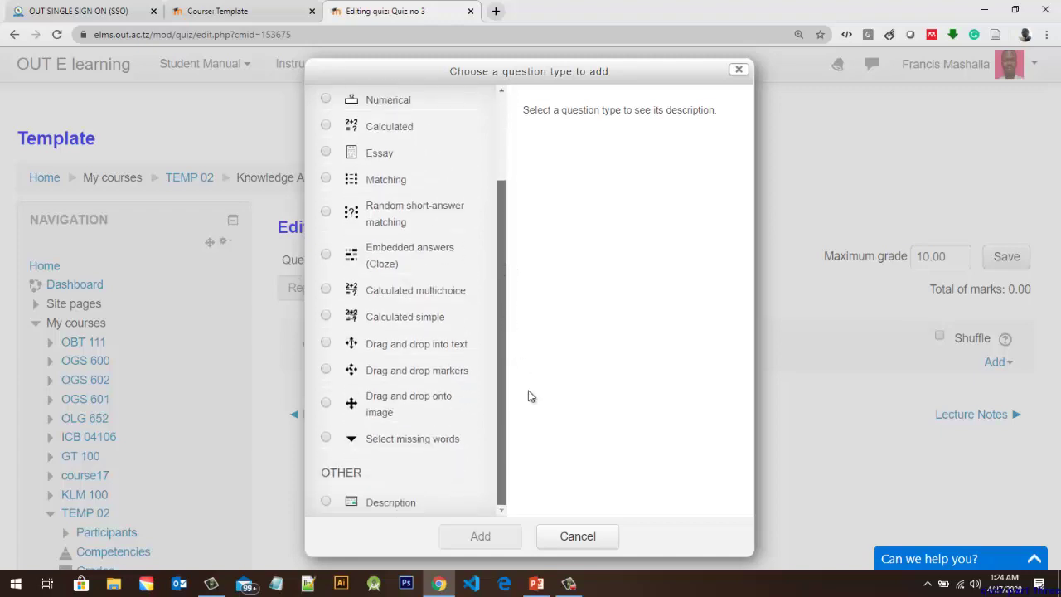
pyautogui.scroll(3, 442, 199)
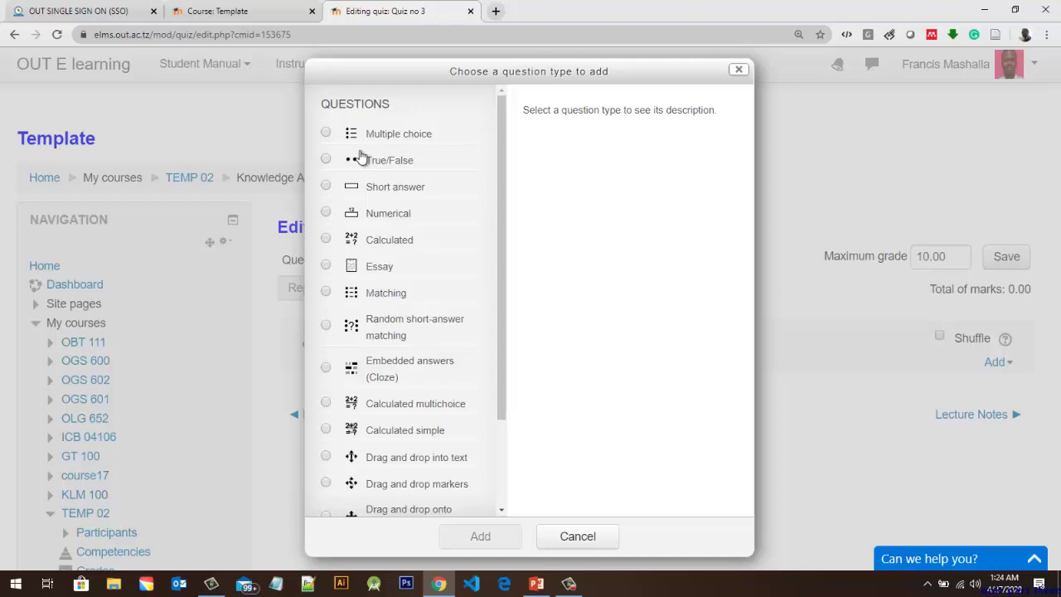
pyautogui.click(327, 134)
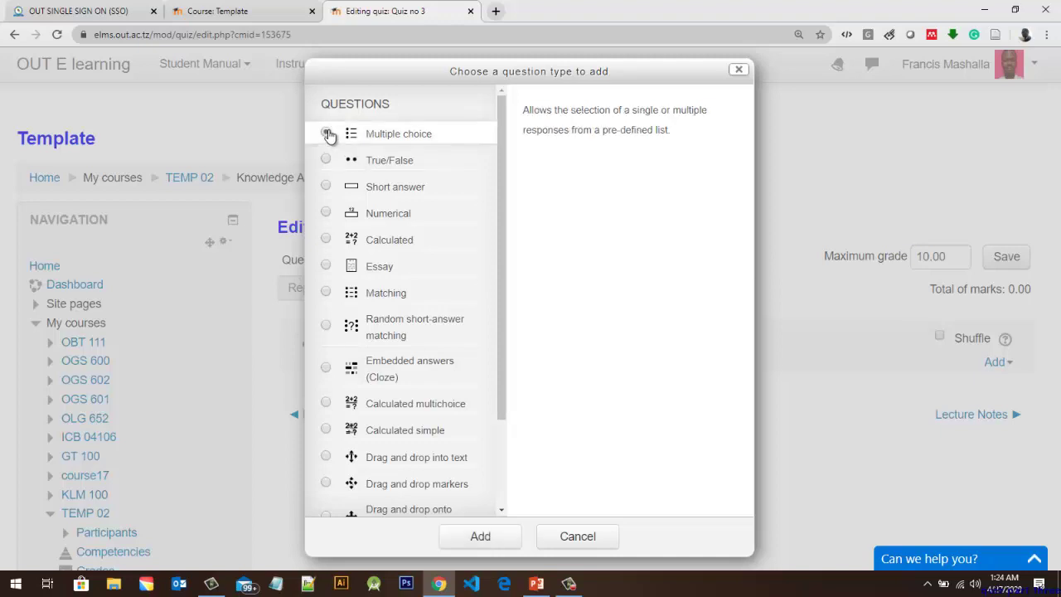
pyautogui.click(507, 540)
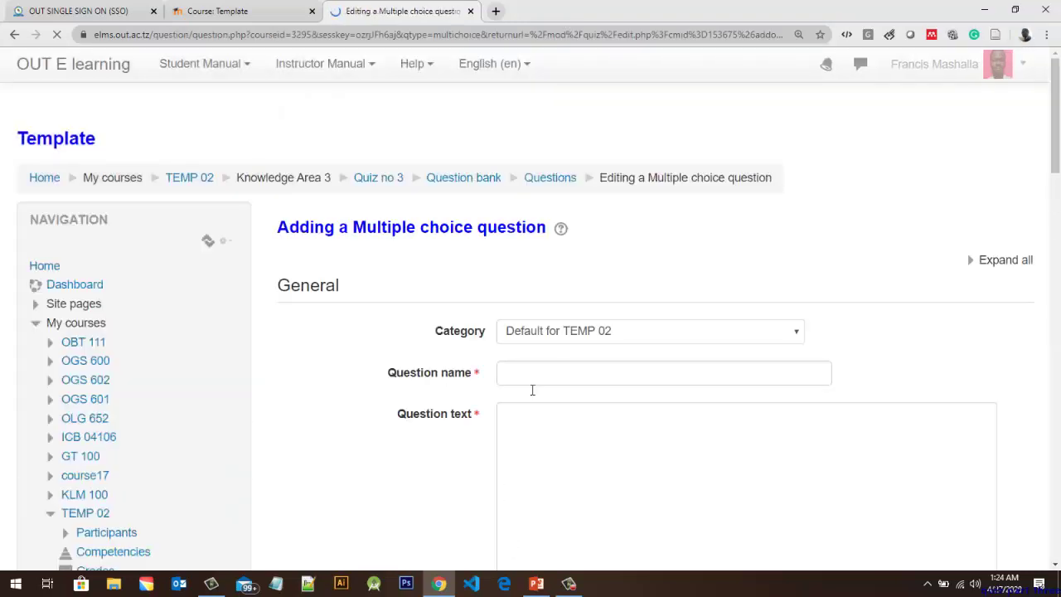
# Step: Name the question "Question 1 (multiple choice)"
pyautogui.scroll(-3, 711, 305)
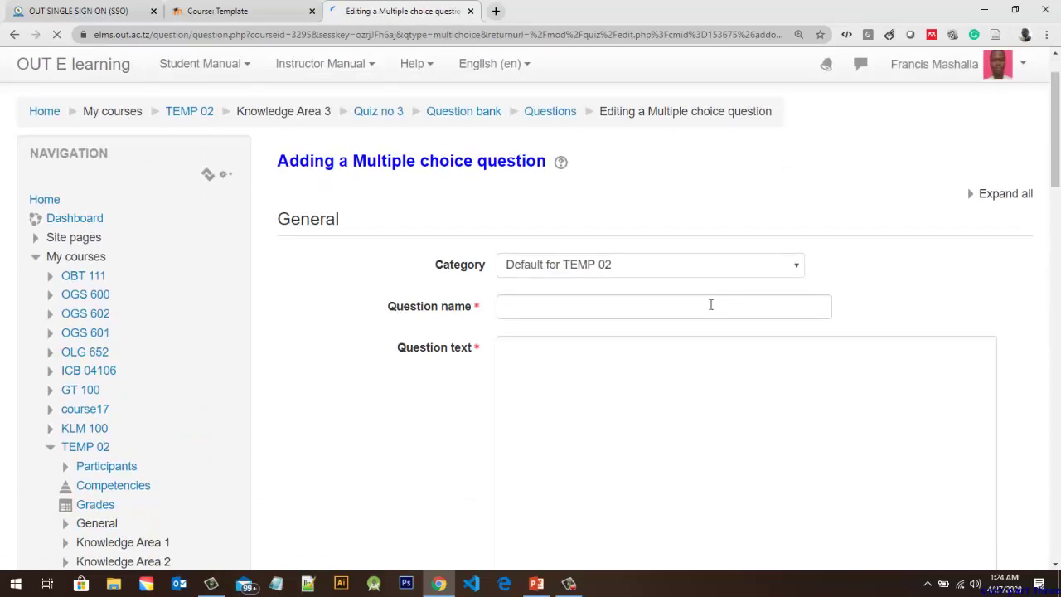
pyautogui.scroll(2, 687, 331)
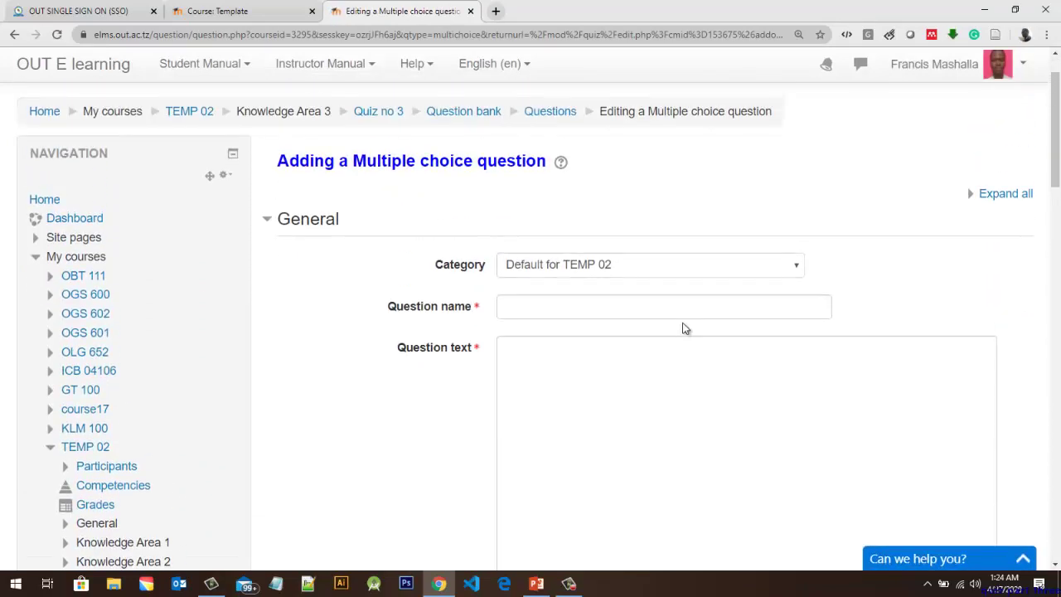
pyautogui.scroll(-1, 685, 326)
pyautogui.click(563, 238)
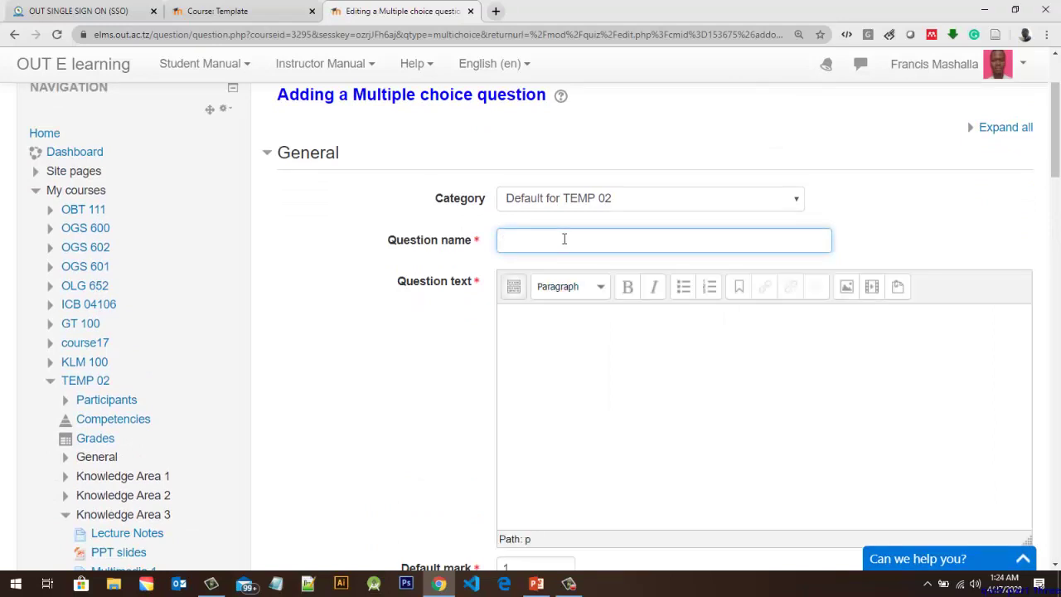
pyautogui.write('Question 1(multiple choce')
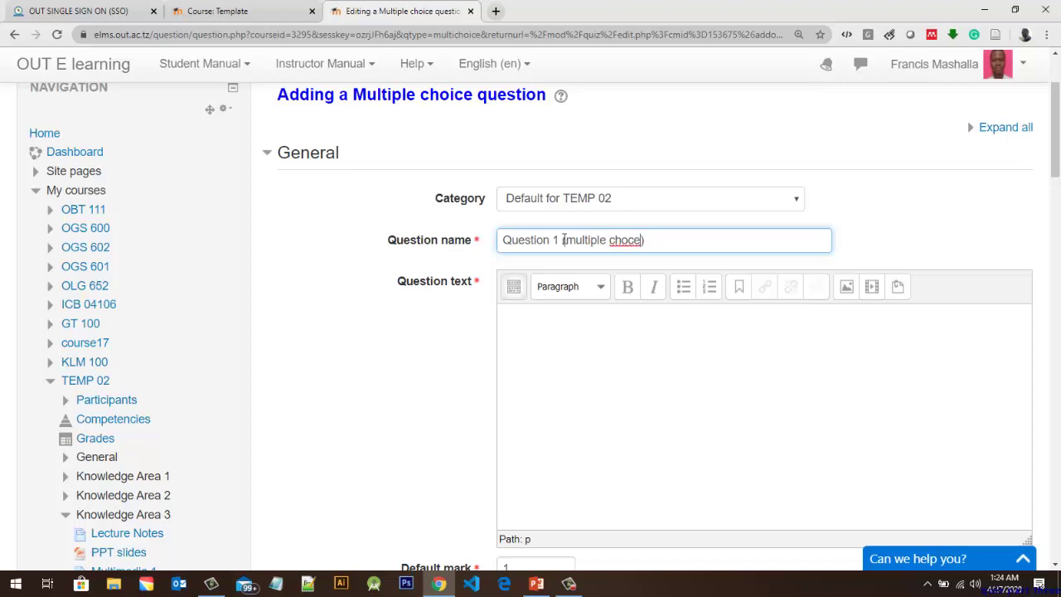
pyautogui.write('i')
# Step: Enter "Who was the first president of Tanzania?" as the question text
pyautogui.click(558, 334)
pyautogui.scroll(-2, 609, 325)
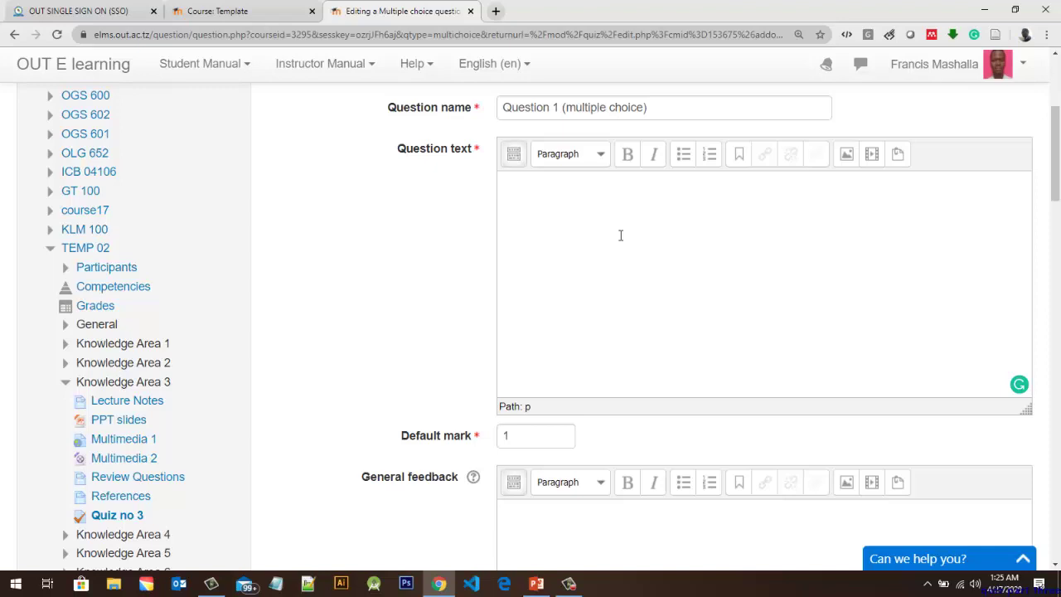
pyautogui.write('Who was the first ')
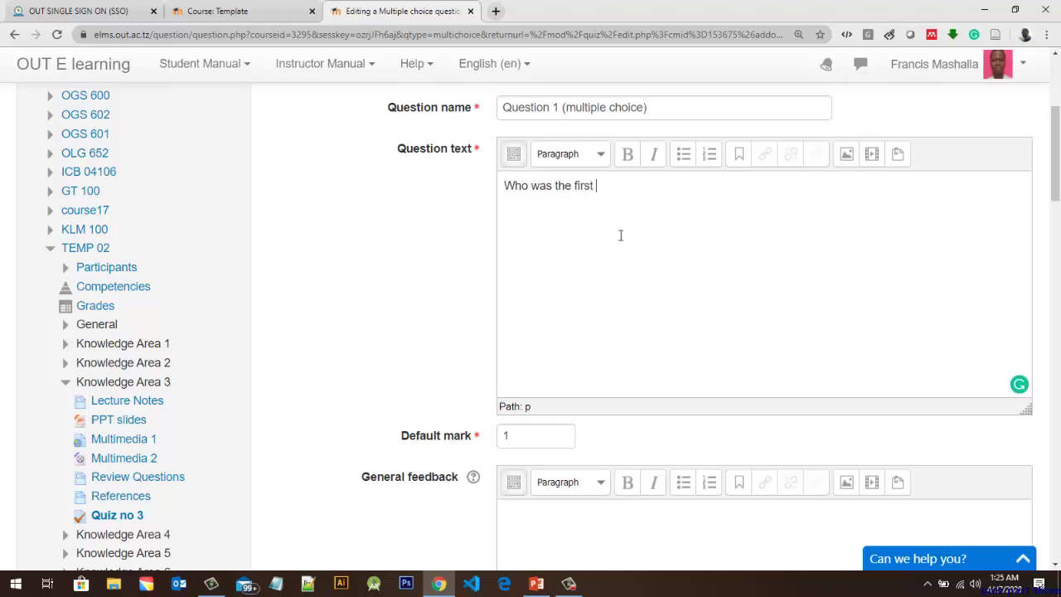
pyautogui.write('president of Tanza')
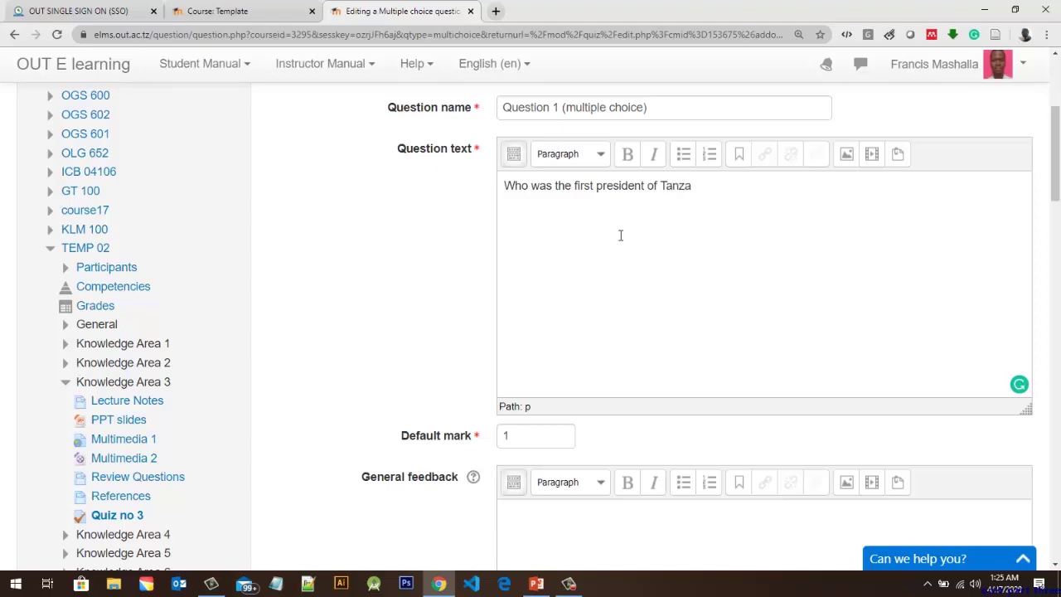
pyautogui.write('nia?')
# Step: Review the question's default mark, general feedback, number of answers allowed, choice shuffling and choice numbering options
pyautogui.moveTo(1058, 164); pyautogui.dragTo(1059, 222)
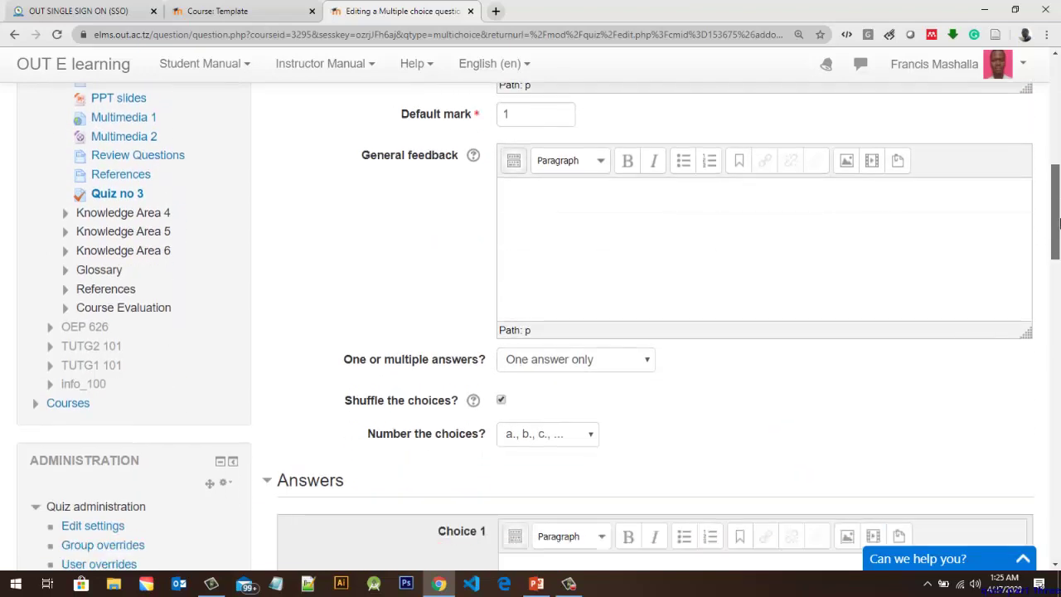
pyautogui.scroll(4, 1058, 222)
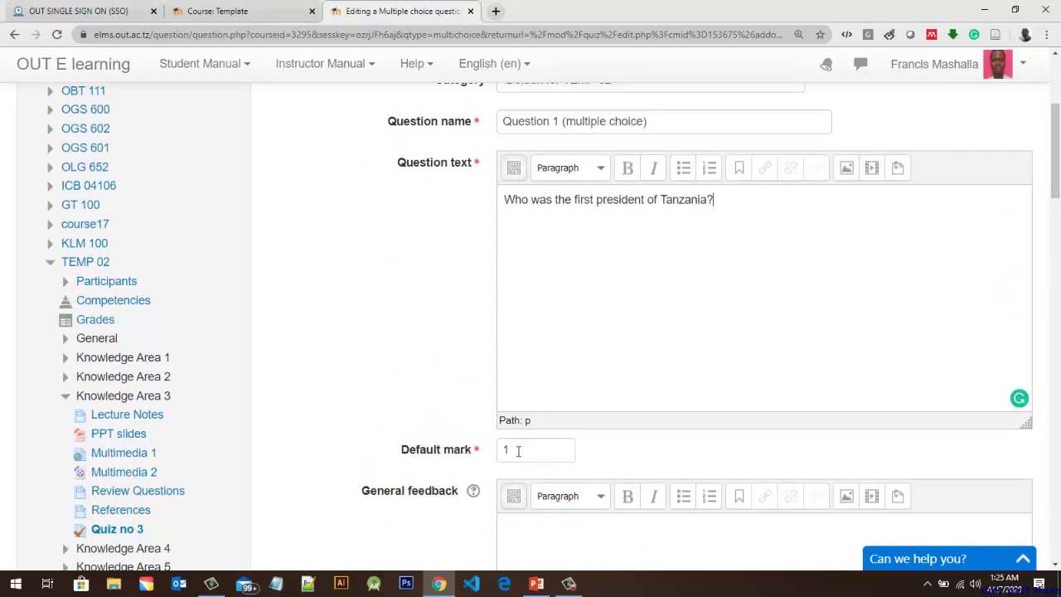
pyautogui.click(518, 451)
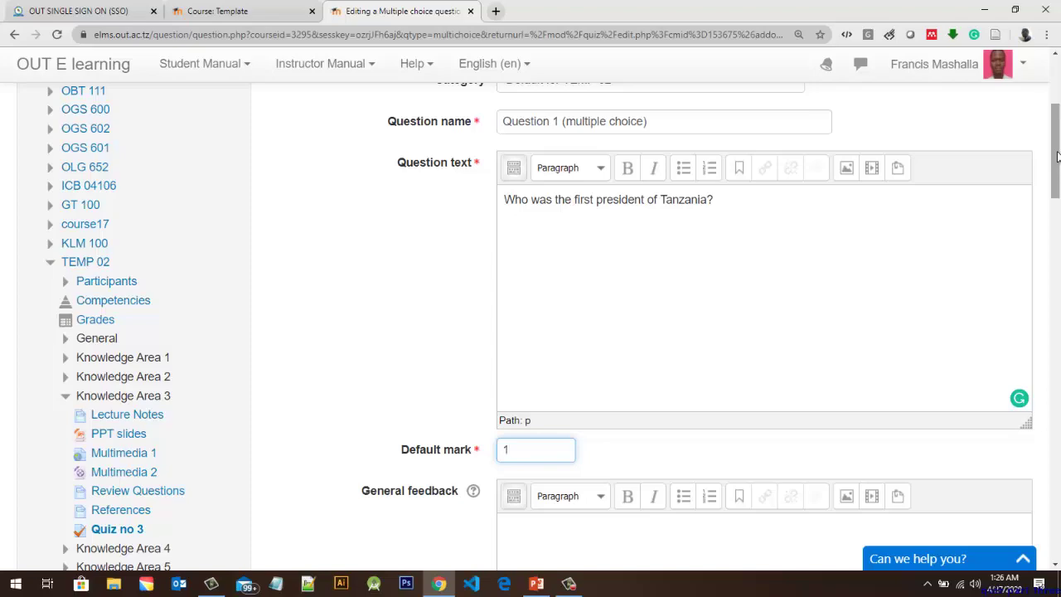
pyautogui.scroll(-5, 1057, 155)
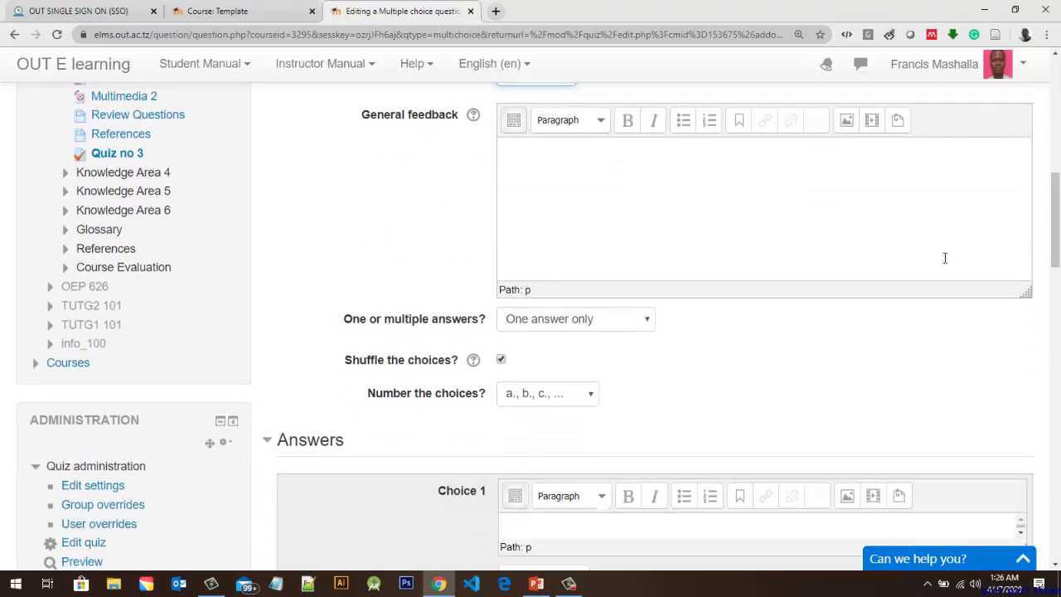
pyautogui.click(581, 174)
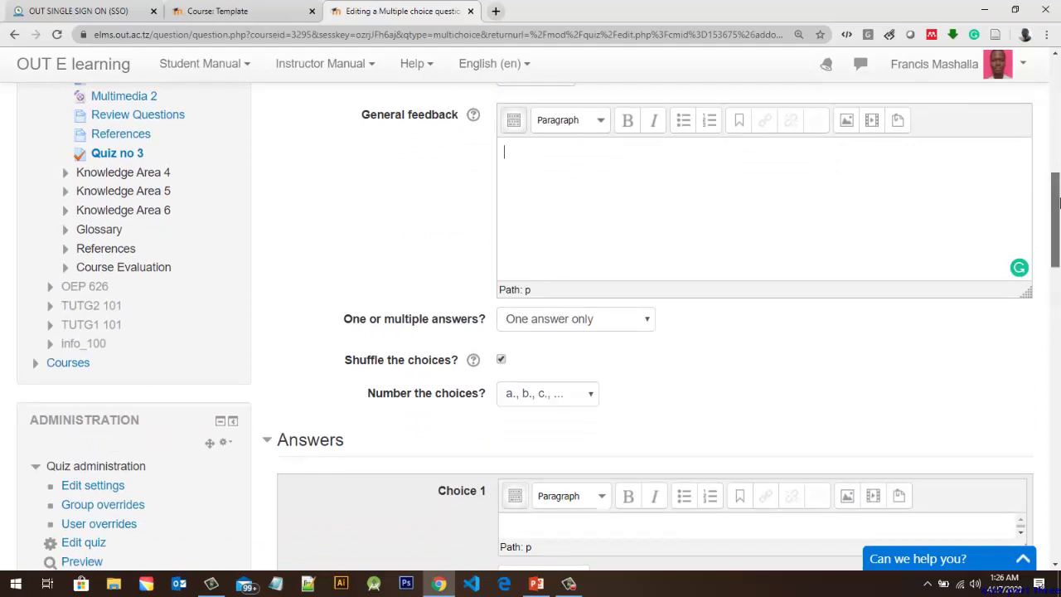
pyautogui.scroll(-1, 1059, 210)
pyautogui.scroll(-1, 1058, 211)
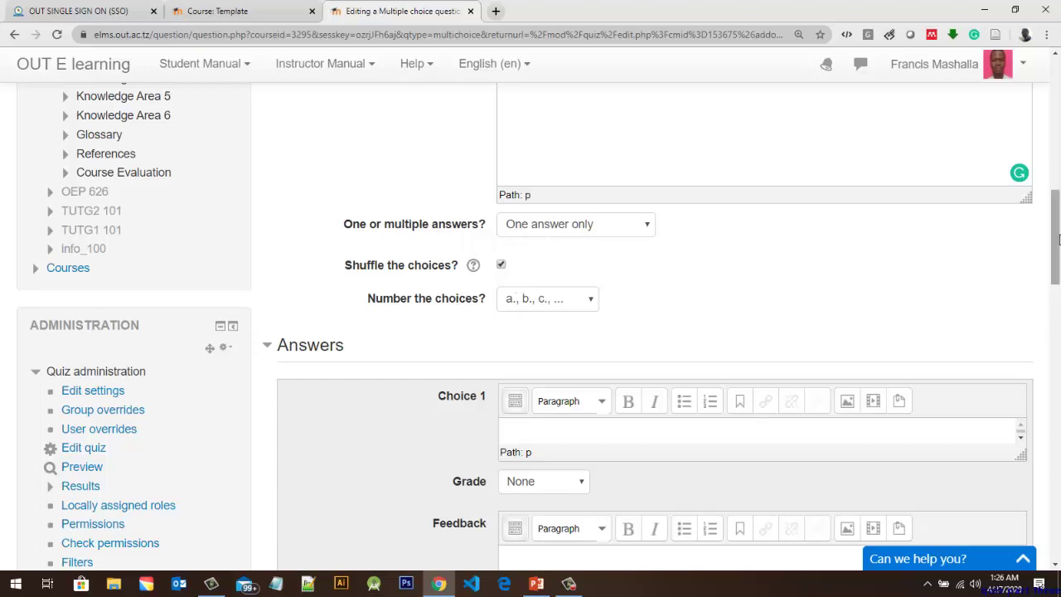
pyautogui.moveTo(1059, 240); pyautogui.dragTo(1058, 262)
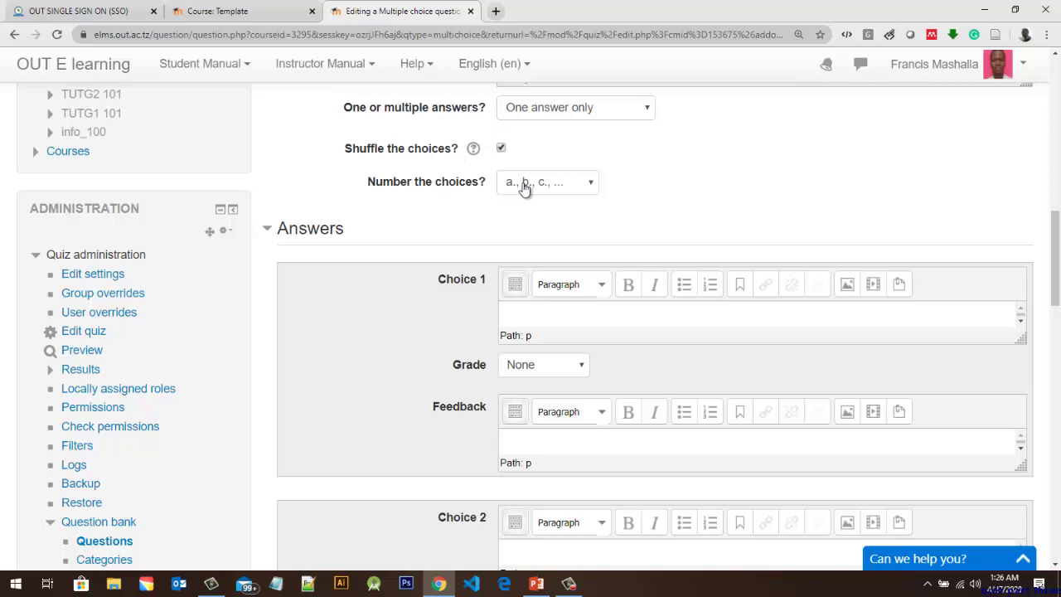
pyautogui.click(568, 191)
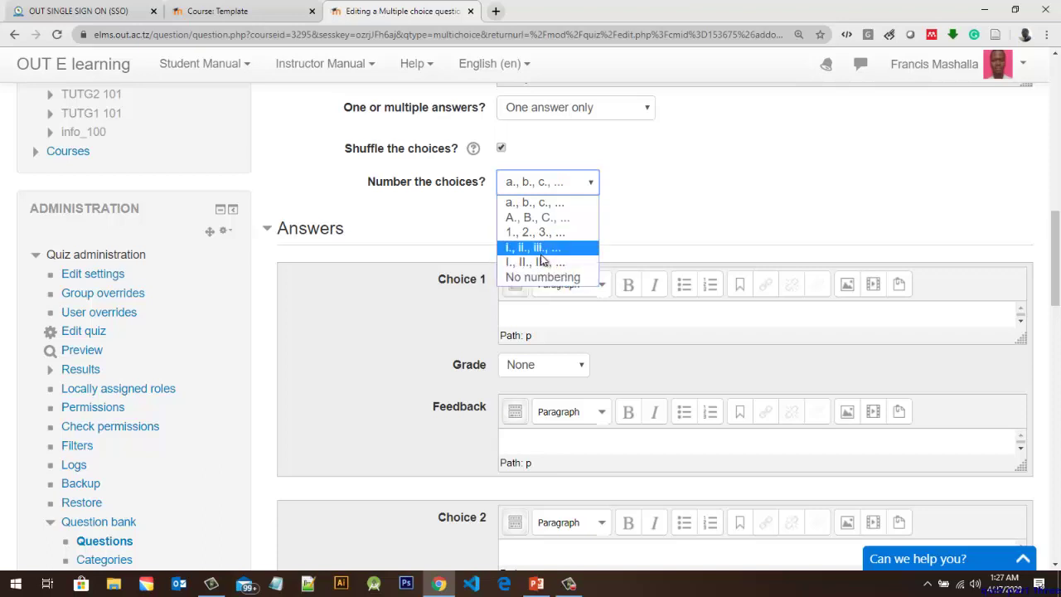
pyautogui.click(667, 212)
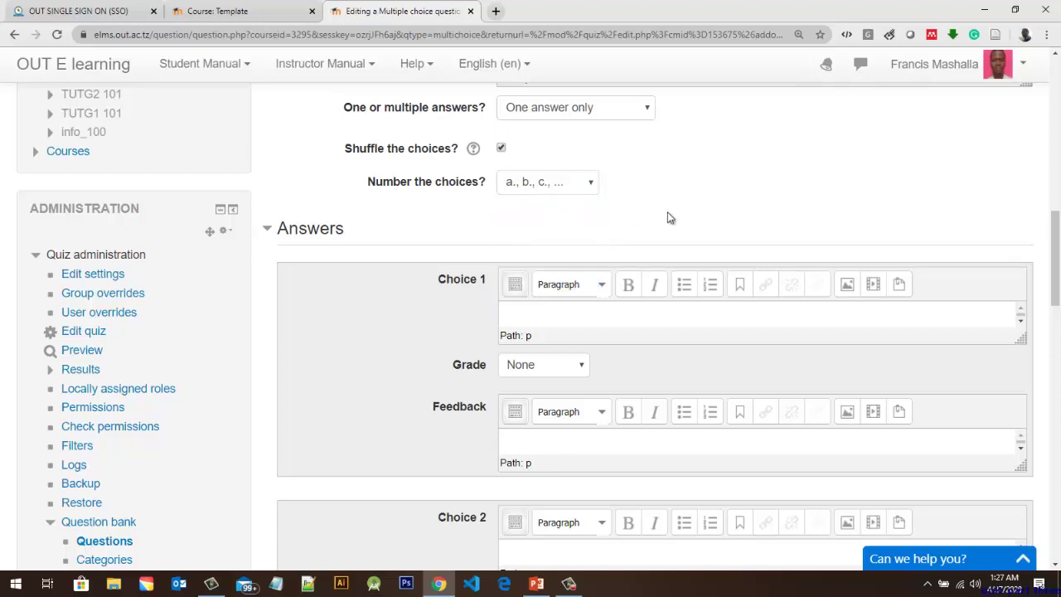
# Step: Enter "Hon. Julius Kambarage Nyerere" as the answer text of Choice 1
pyautogui.click(540, 318)
pyautogui.write('Hon. M')
pyautogui.press('BackSpace')
pyautogui.write('Julius Kambarak')
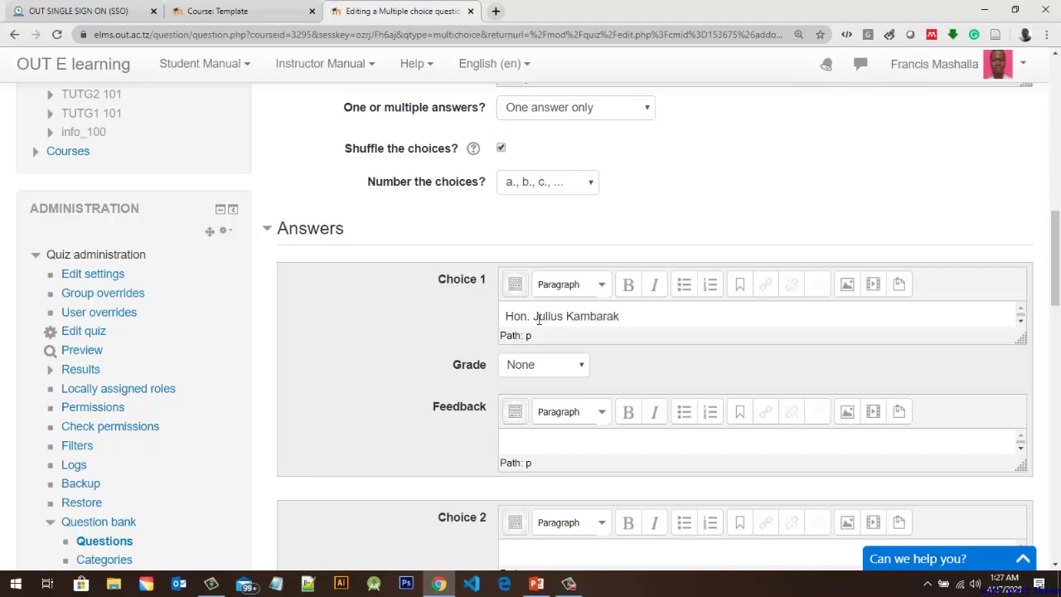
pyautogui.press('BackSpace')
pyautogui.write('ge Nyerere')
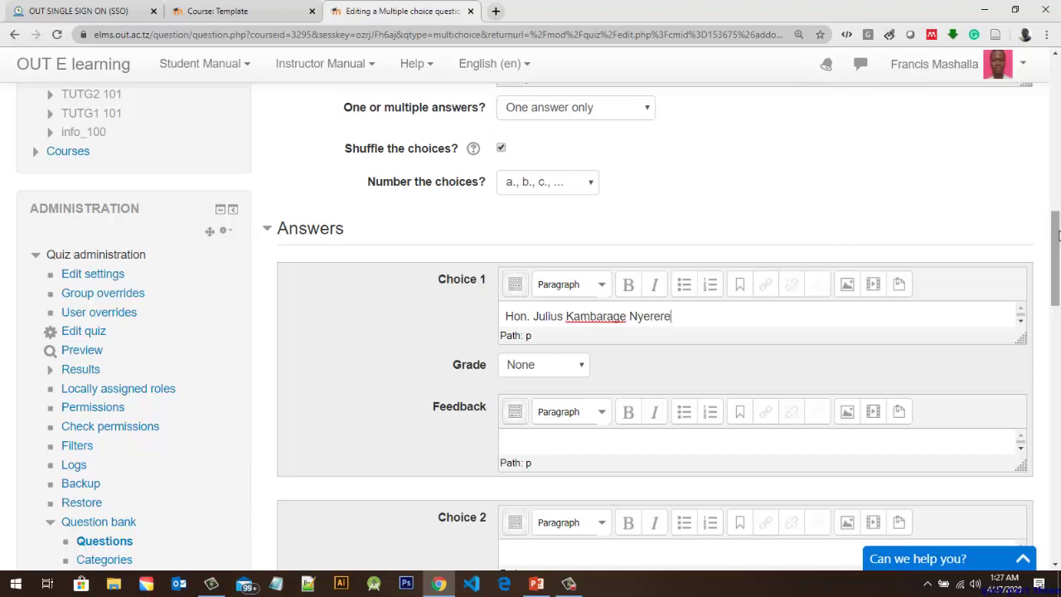
pyautogui.scroll(-1, 812, 379)
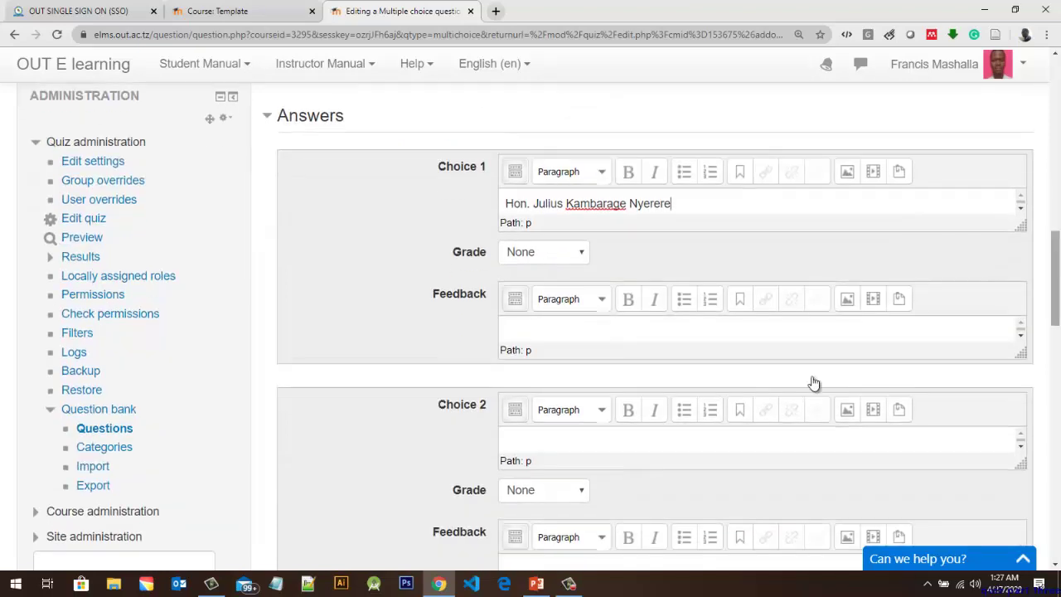
# Step: Set Choice 1's grade to 100% and enter "Excellent" as its feedback
pyautogui.click(577, 252)
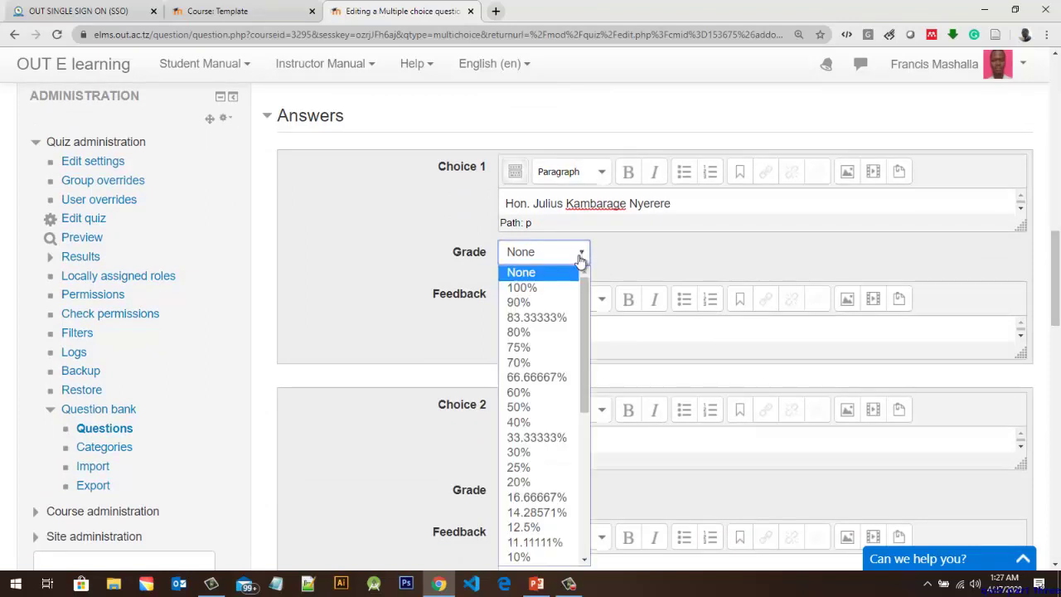
pyautogui.click(533, 288)
pyautogui.click(520, 326)
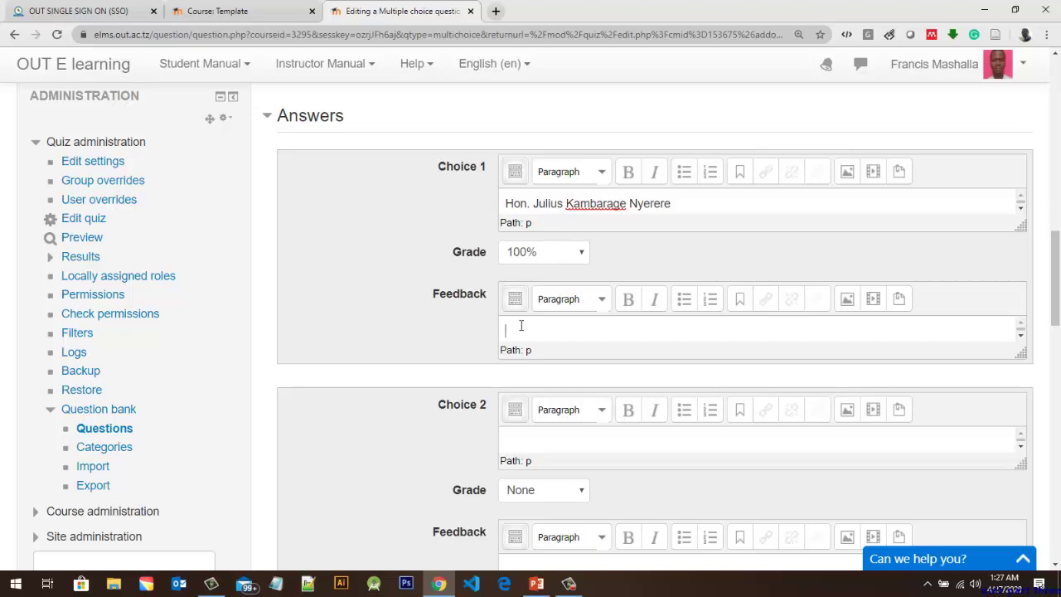
pyautogui.write('Excellent')
# Step: Enter "Hon. Ali Hassan Mwinyi" as the answer text of Choice 2
pyautogui.click(534, 447)
pyautogui.write('Hon. Ali Hassan M')
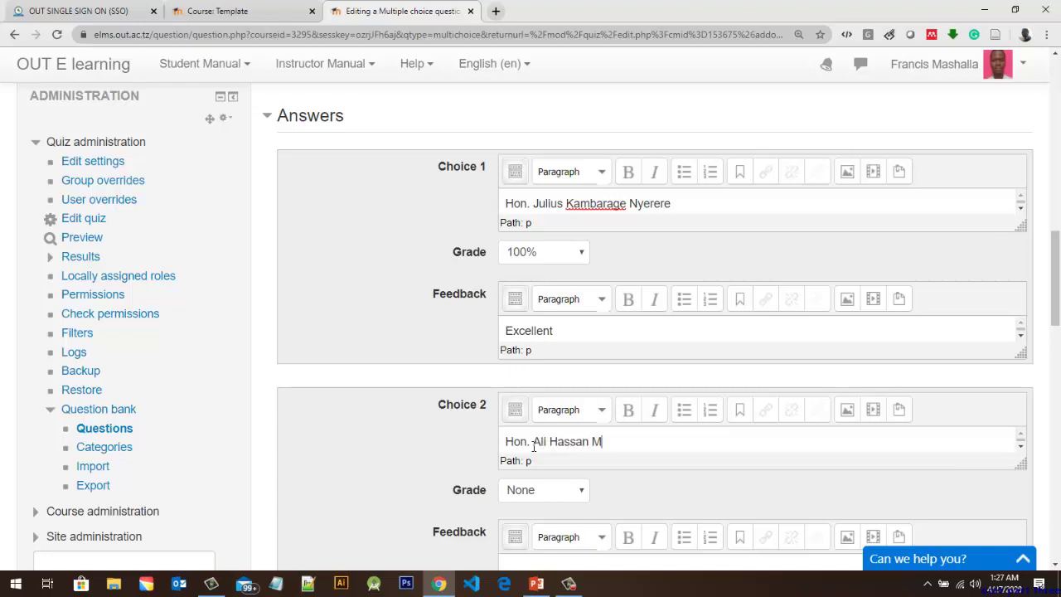
pyautogui.write('winyi')
# Step: Enter "Hon. Benjamini Mkapa" as the answer text of Choice 3
pyautogui.scroll(-2, 735, 464)
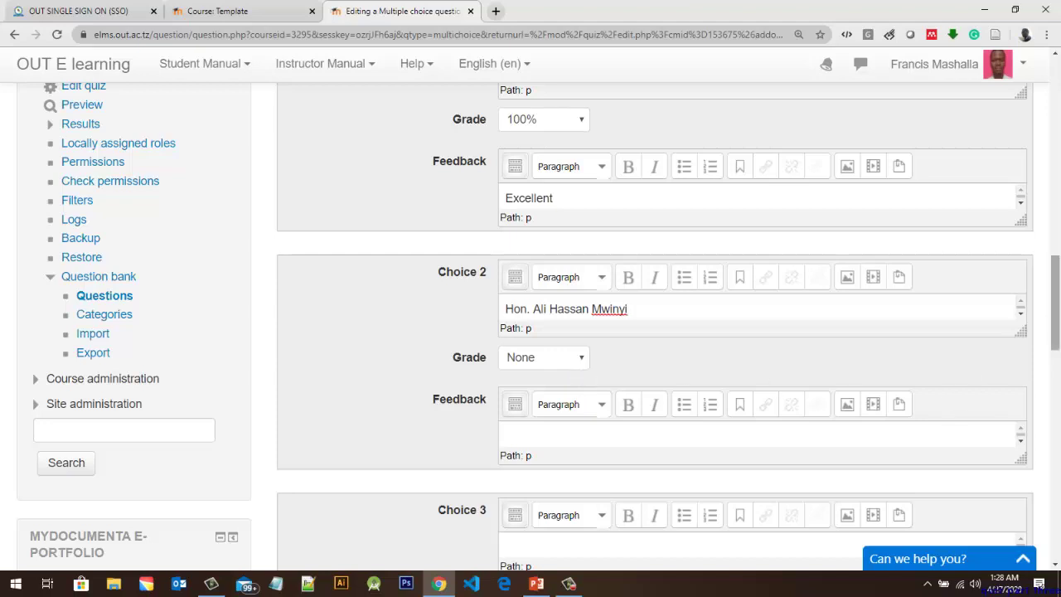
pyautogui.moveTo(1058, 306); pyautogui.dragTo(1057, 358)
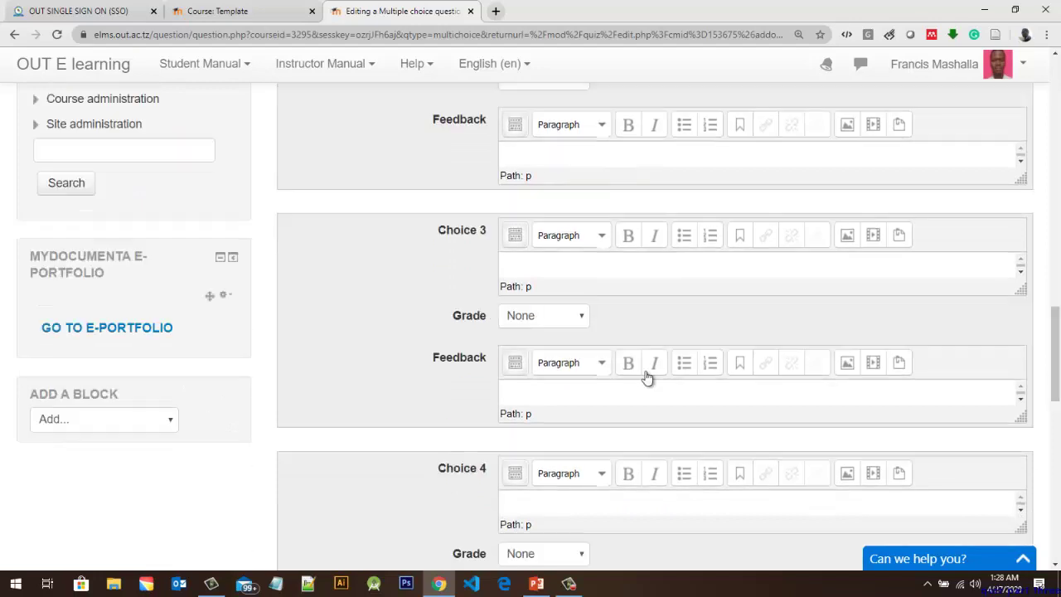
pyautogui.click(574, 269)
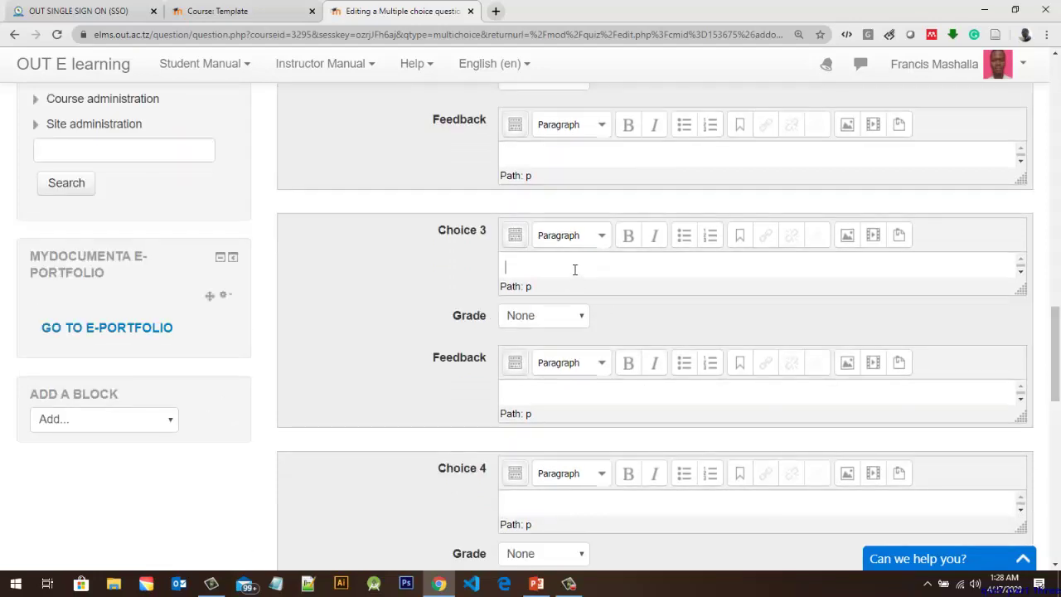
pyautogui.write('Hon. Benjamini Mkapa')
# Step: Enter "Hon. Dr. Jakaya Mrisho Kikwete" as the answer text of Choice 4
pyautogui.moveTo(1057, 336); pyautogui.dragTo(1058, 395)
pyautogui.click(538, 258)
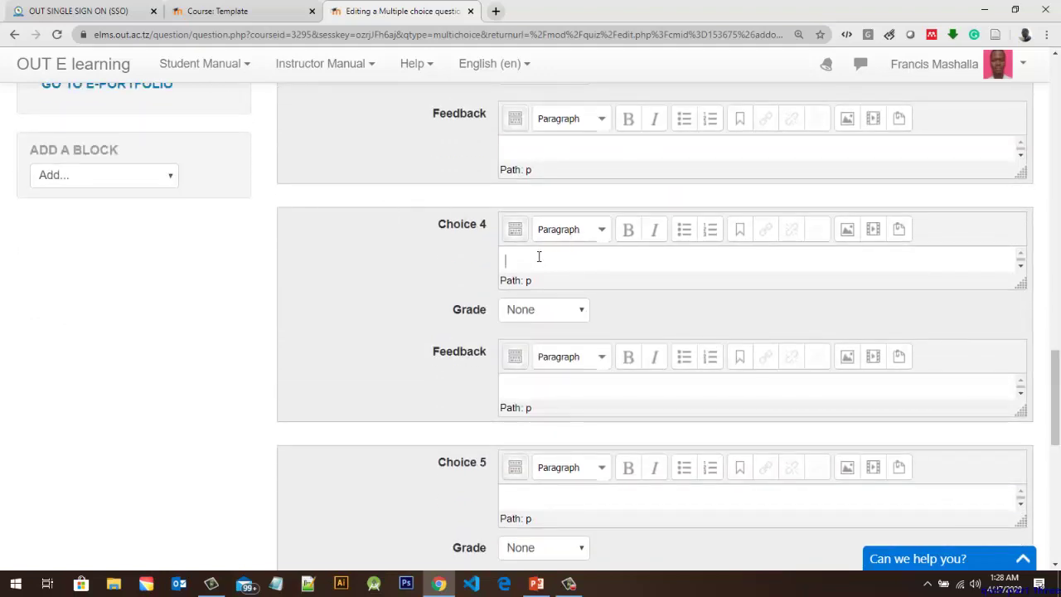
pyautogui.write('Hon. Dr. Jakaya Mrisho ')
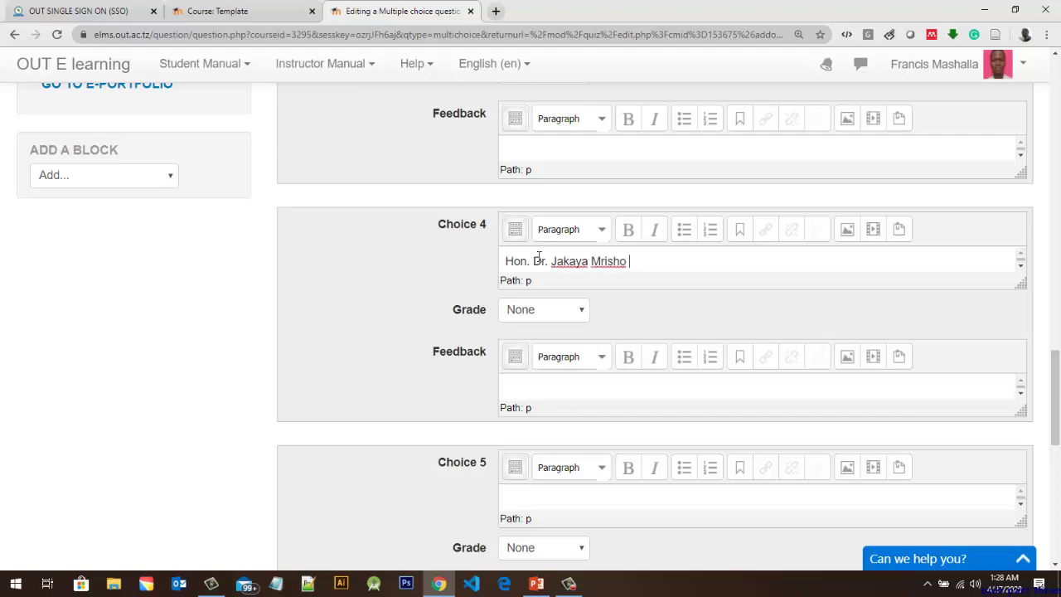
pyautogui.write('Kikwetw')
pyautogui.press('BackSpace')
pyautogui.write('e')
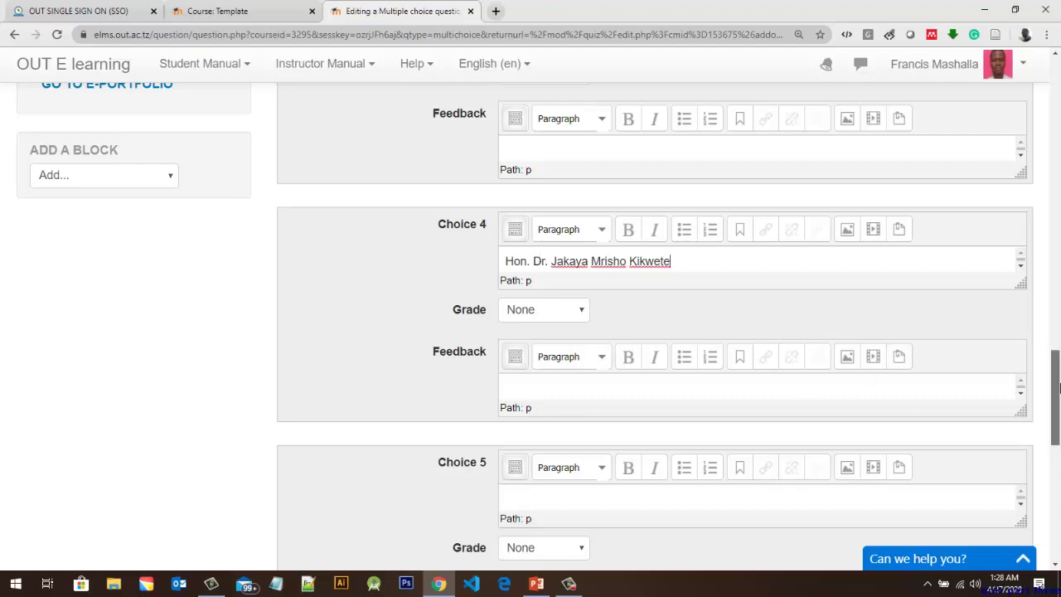
# Step: Enter "Hon. Dr. John Pombe Magufuli" as the answer text of Choice 5
pyautogui.scroll(-2, 1054, 398)
pyautogui.scroll(-2, 903, 442)
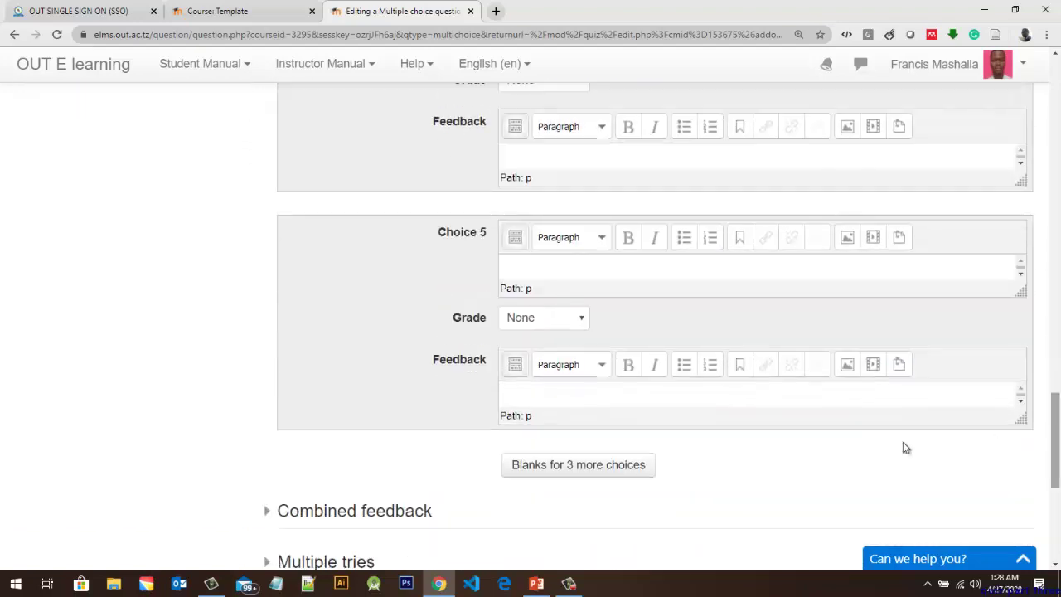
pyautogui.click(554, 276)
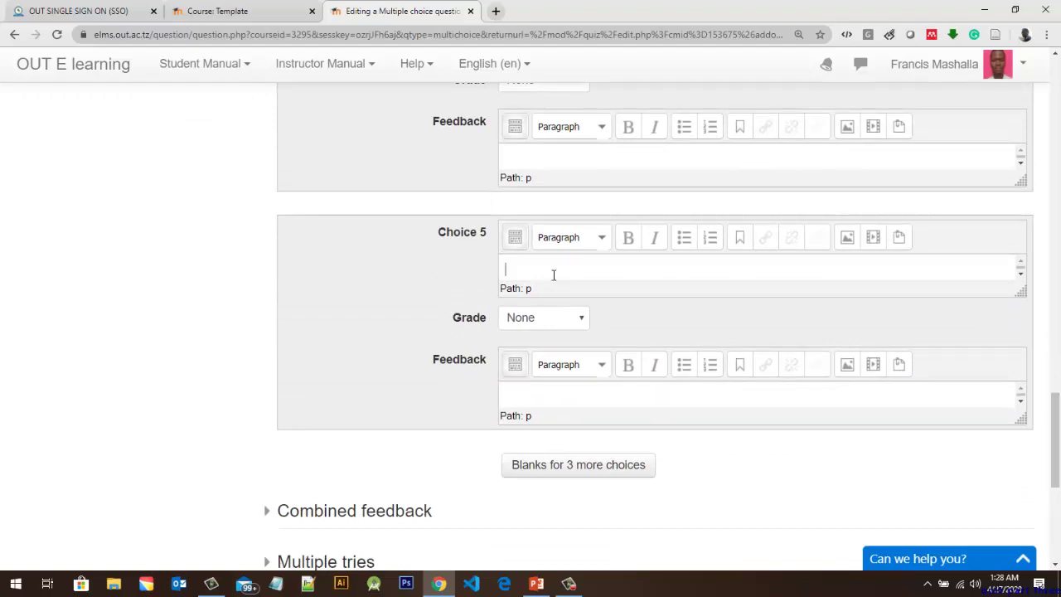
pyautogui.write('Hon.')
pyautogui.write('Dr. John Pombe Magufuli')
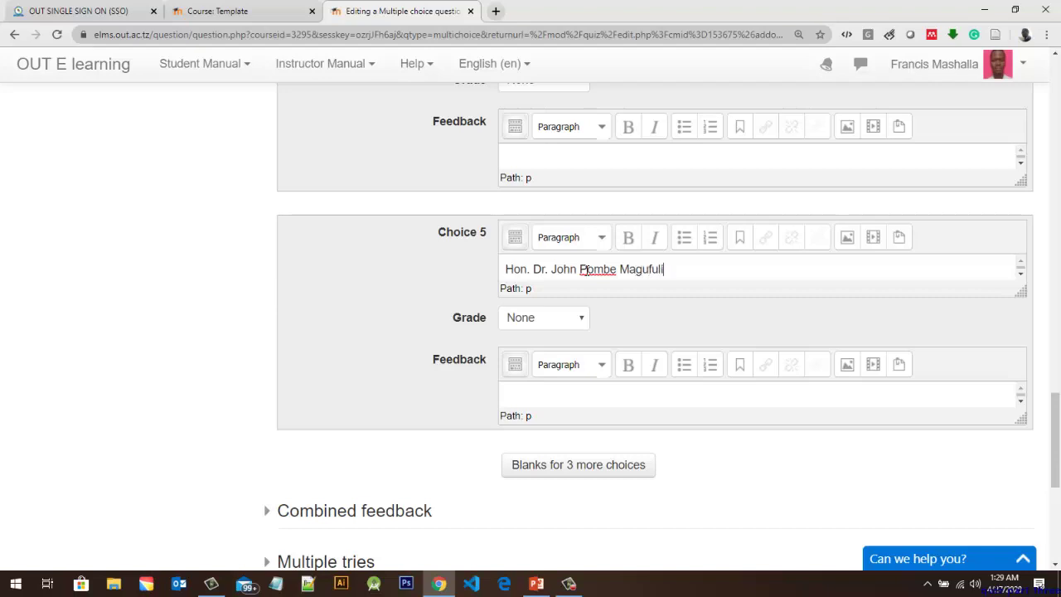
# Step: Review the combined feedback texts for correct, partially correct and incorrect responses
pyautogui.scroll(-2, 1004, 324)
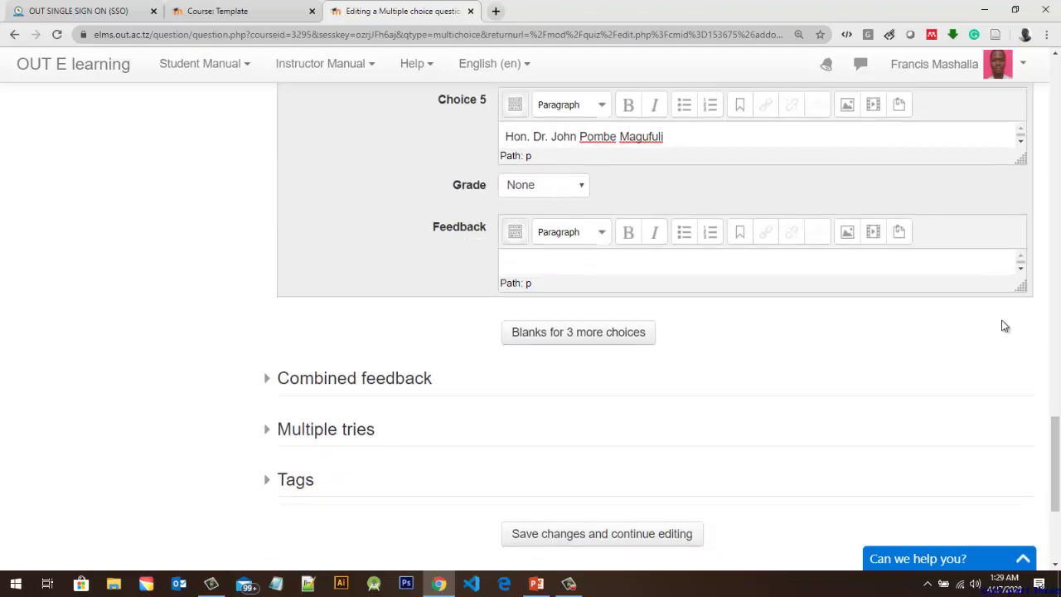
pyautogui.moveTo(1057, 422)
pyautogui.mouseDown()
pyautogui.moveTo(1057, 385)
pyautogui.moveTo(1057, 419)
pyautogui.mouseUp()
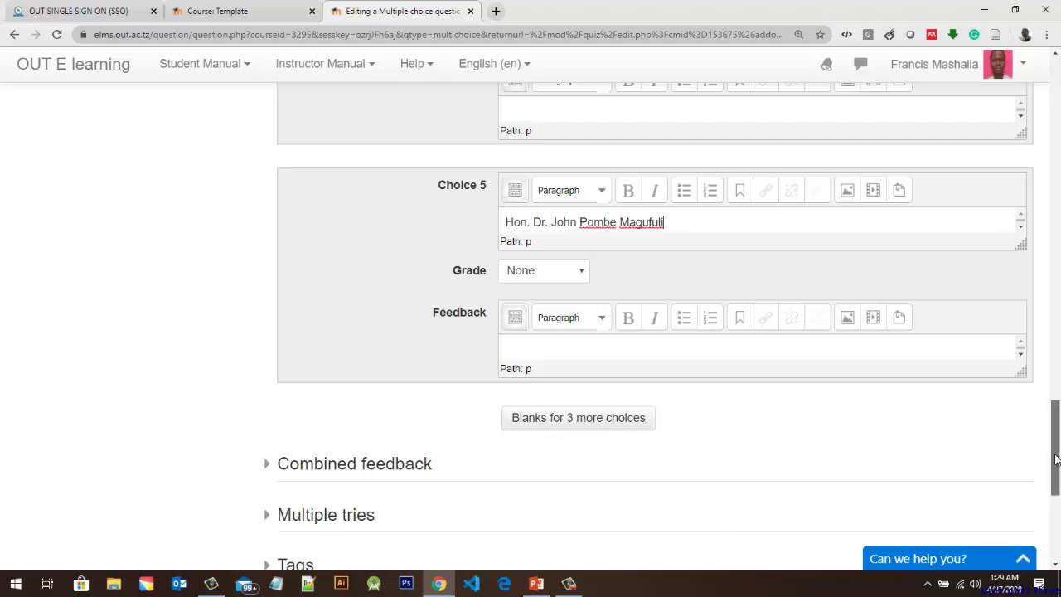
pyautogui.moveTo(1057, 460); pyautogui.dragTo(1055, 505)
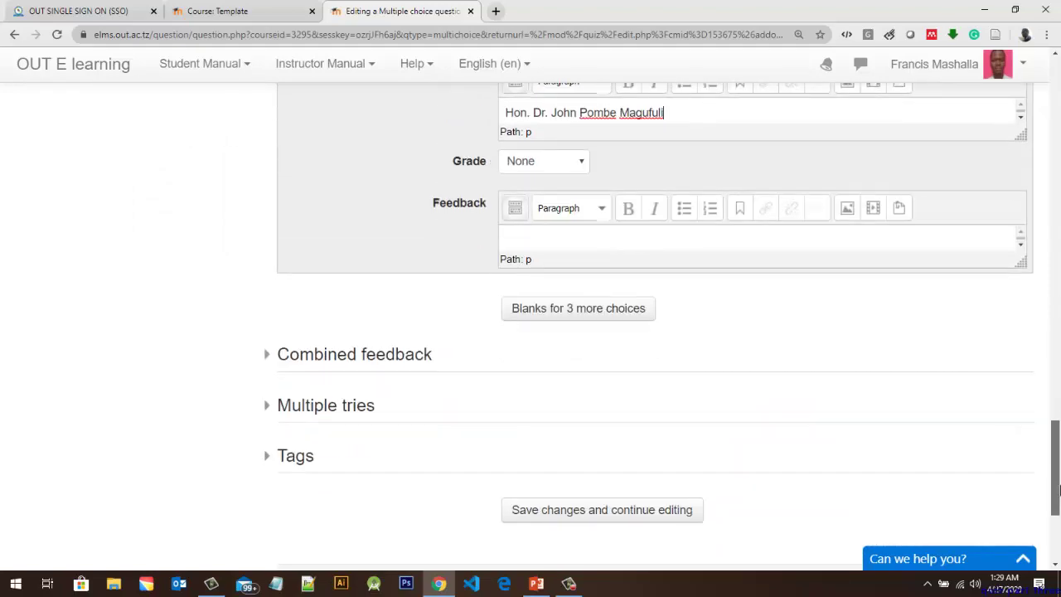
pyautogui.moveTo(1052, 423); pyautogui.dragTo(1059, 511)
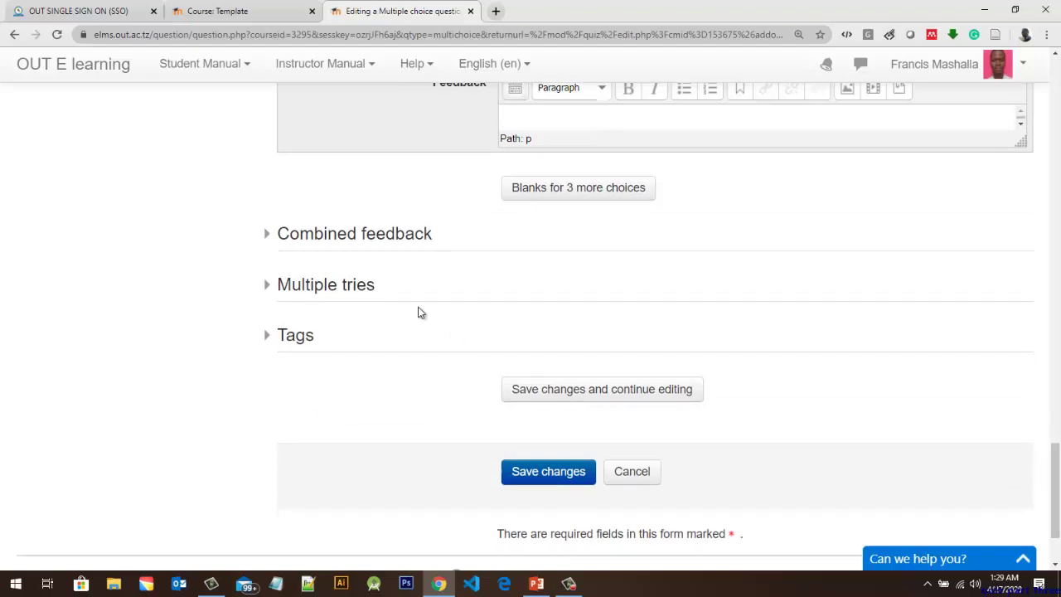
pyautogui.click(267, 236)
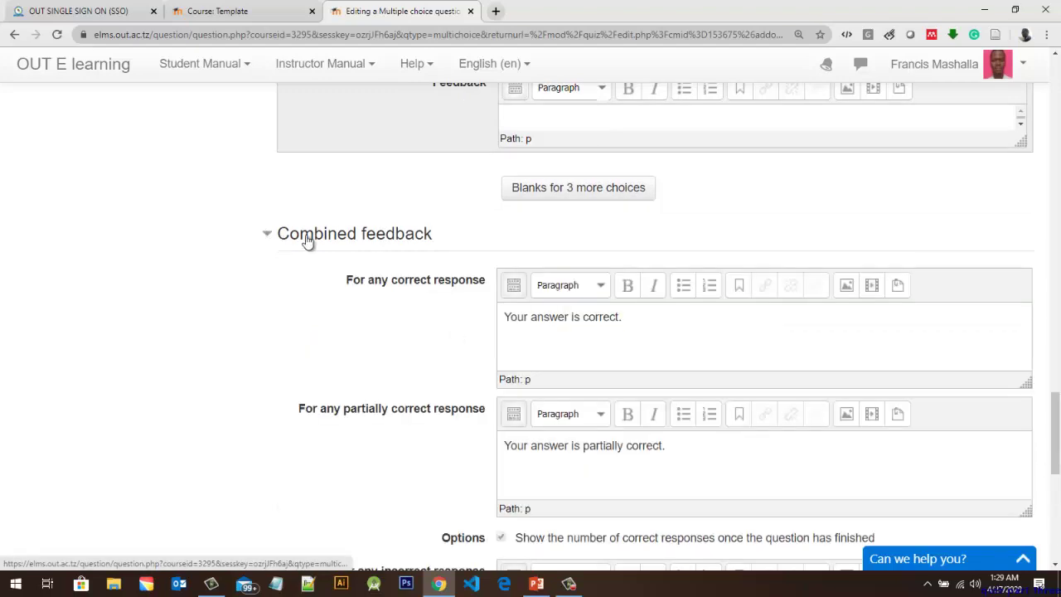
pyautogui.scroll(-2, 711, 278)
pyautogui.scroll(-2, 710, 283)
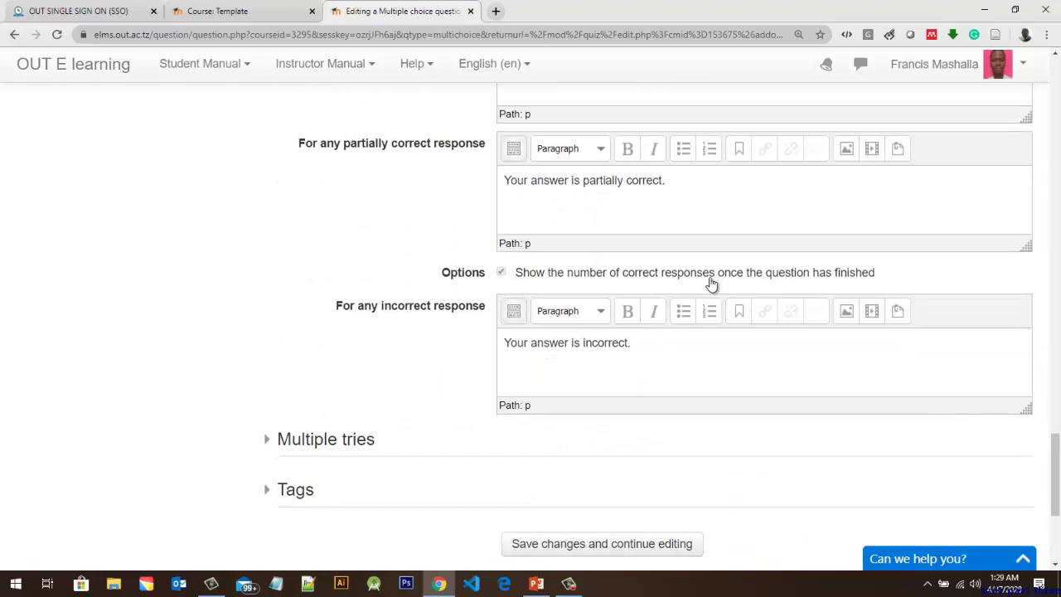
pyautogui.scroll(1, 711, 282)
pyautogui.scroll(4, 710, 279)
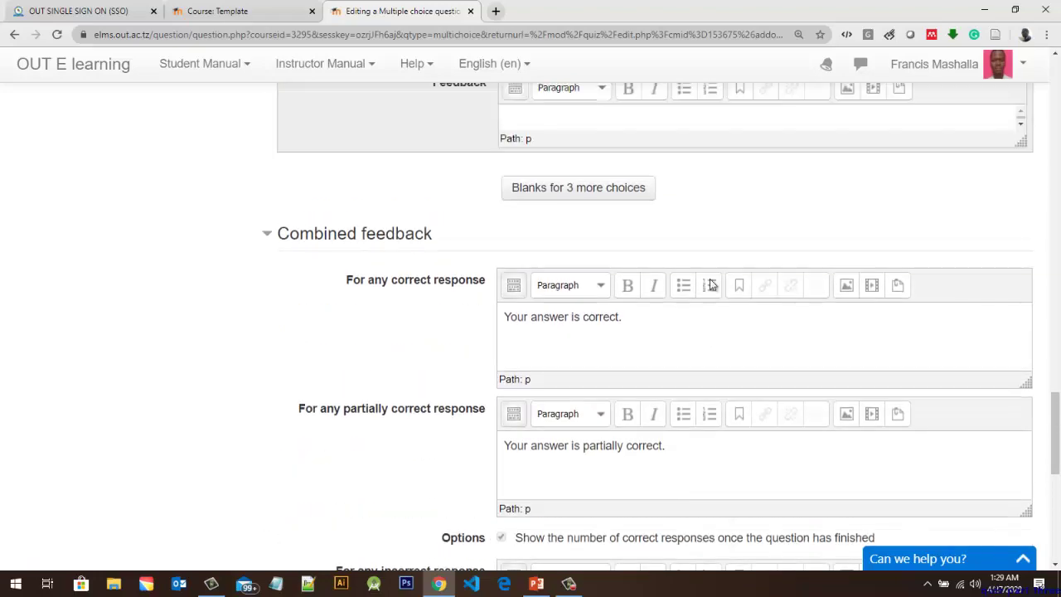
pyautogui.click(267, 304)
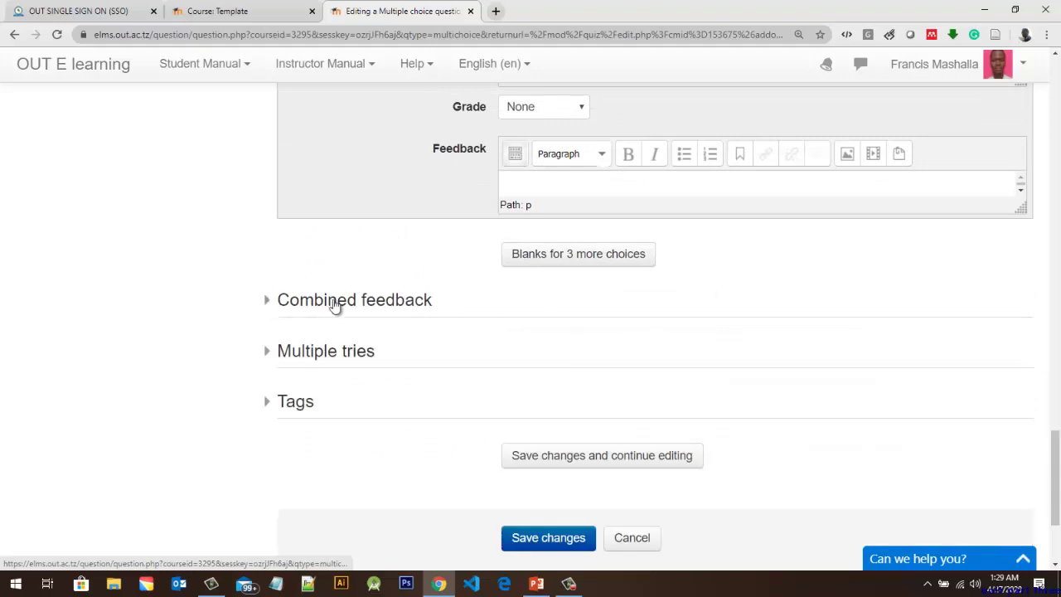
# Step: Review the multiple tries settings, including the penalty for each incorrect try and the hints
pyautogui.click(265, 355)
pyautogui.scroll(-3, 580, 377)
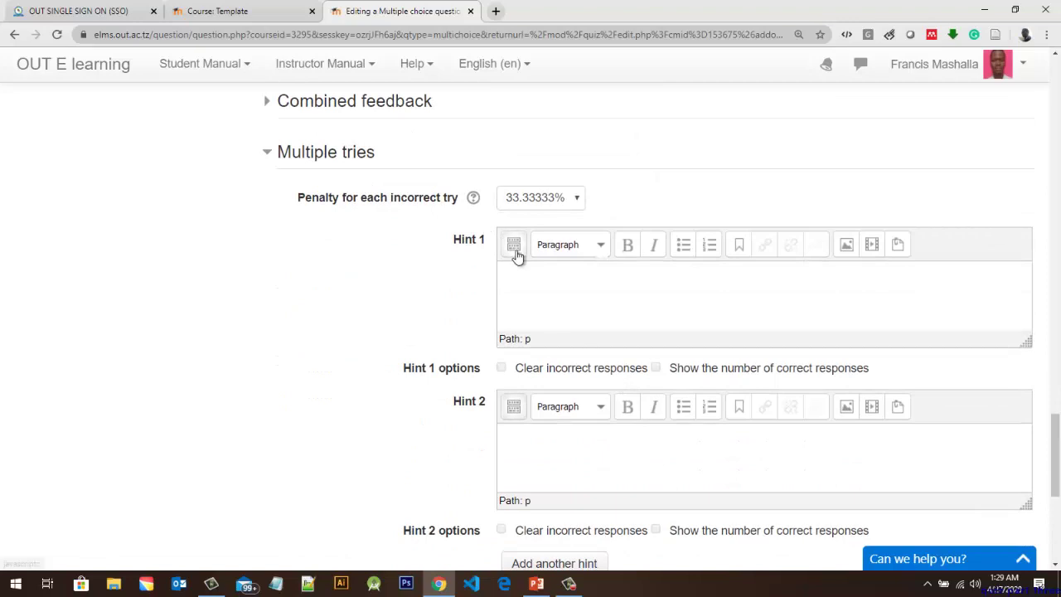
pyautogui.click(711, 315)
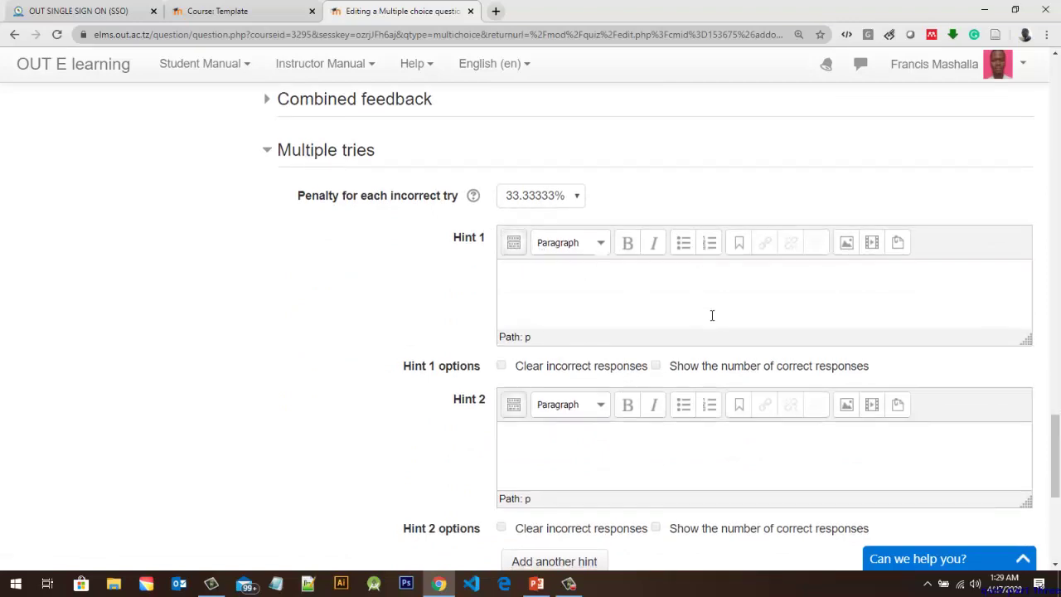
pyautogui.scroll(-2, 711, 315)
pyautogui.scroll(4, 464, 329)
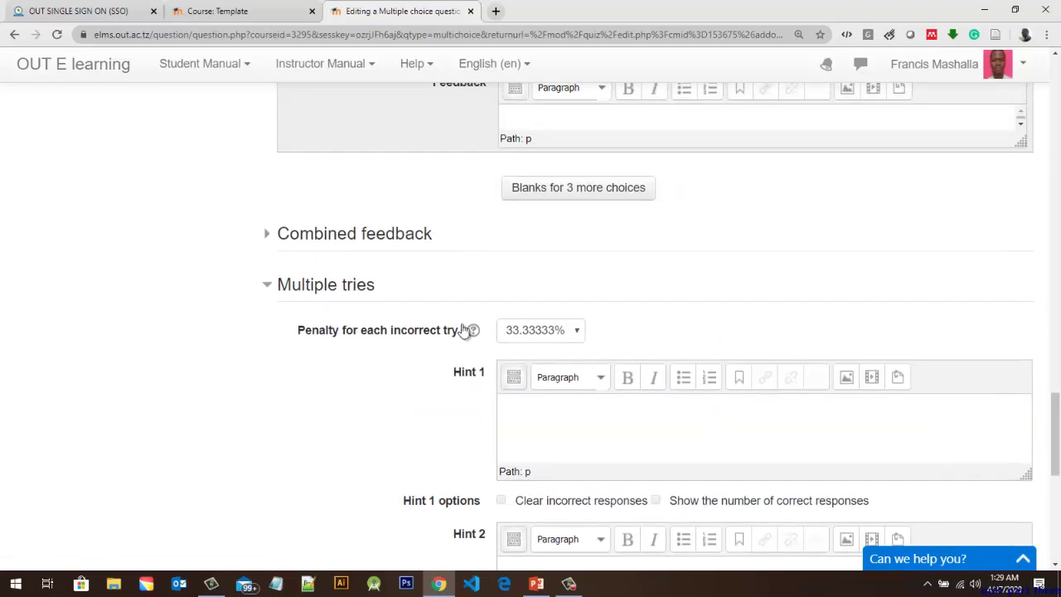
pyautogui.click(269, 290)
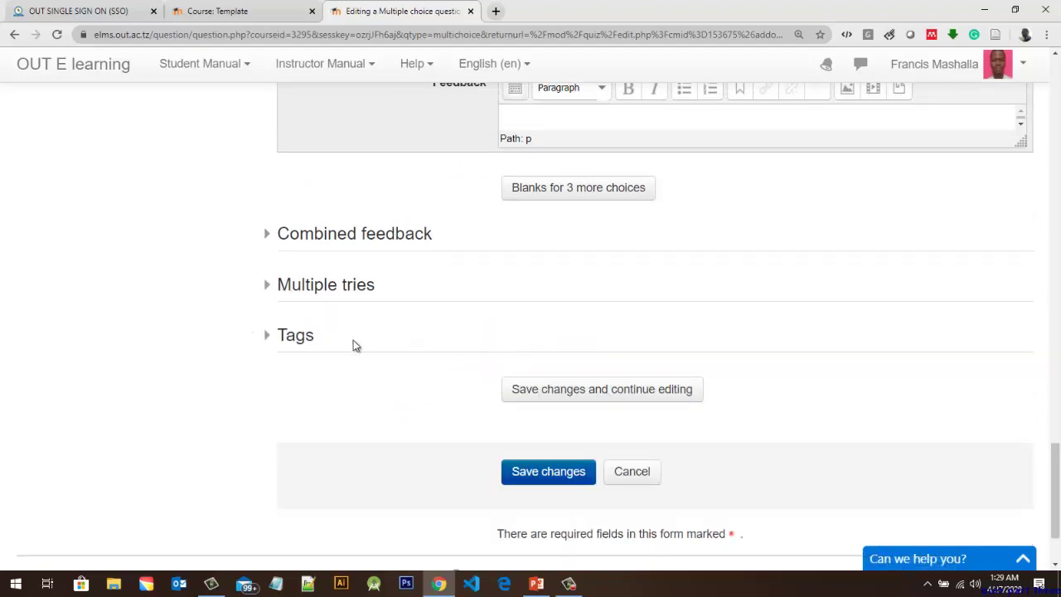
# Step: Save the multiple choice question to the quiz
pyautogui.scroll(-1, 840, 387)
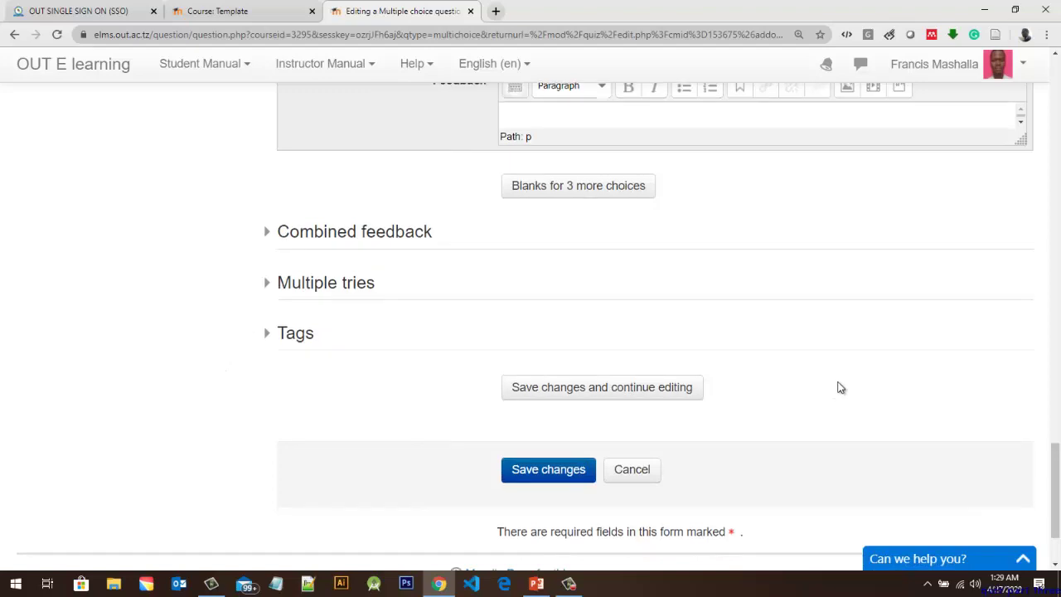
pyautogui.scroll(-1, 840, 387)
pyautogui.moveTo(1052, 543); pyautogui.dragTo(1051, 506)
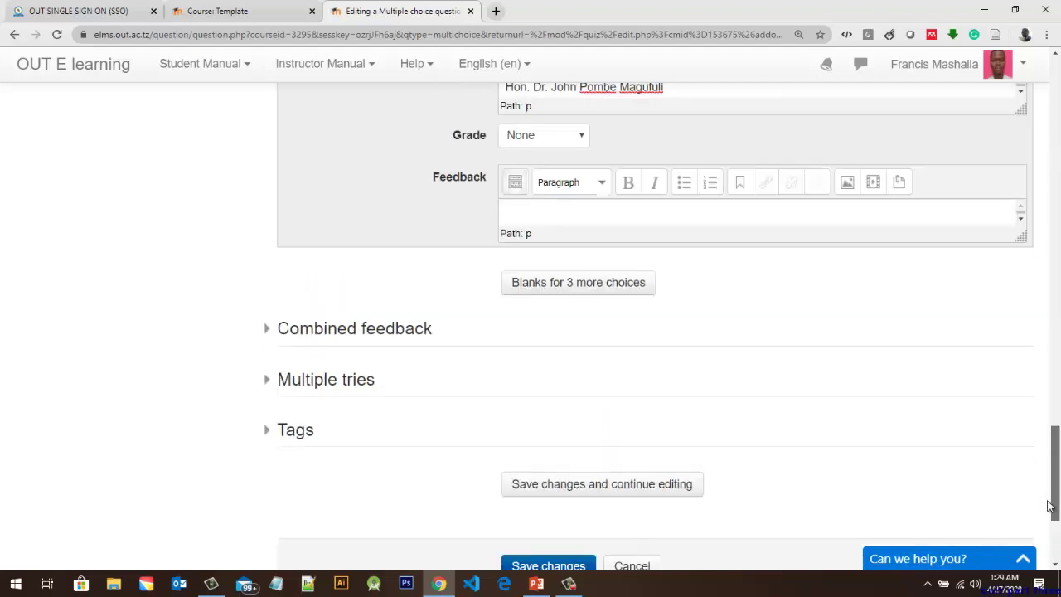
pyautogui.click(582, 564)
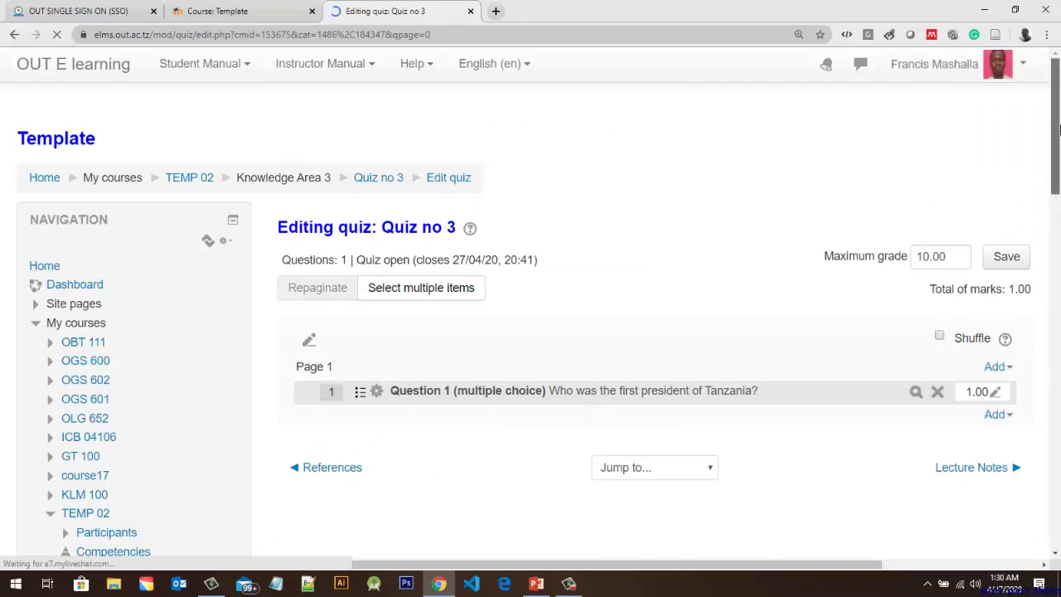
# Step: Add a new True/False question to page 1 of Quiz no 3
pyautogui.moveTo(1059, 128); pyautogui.dragTo(1058, 155)
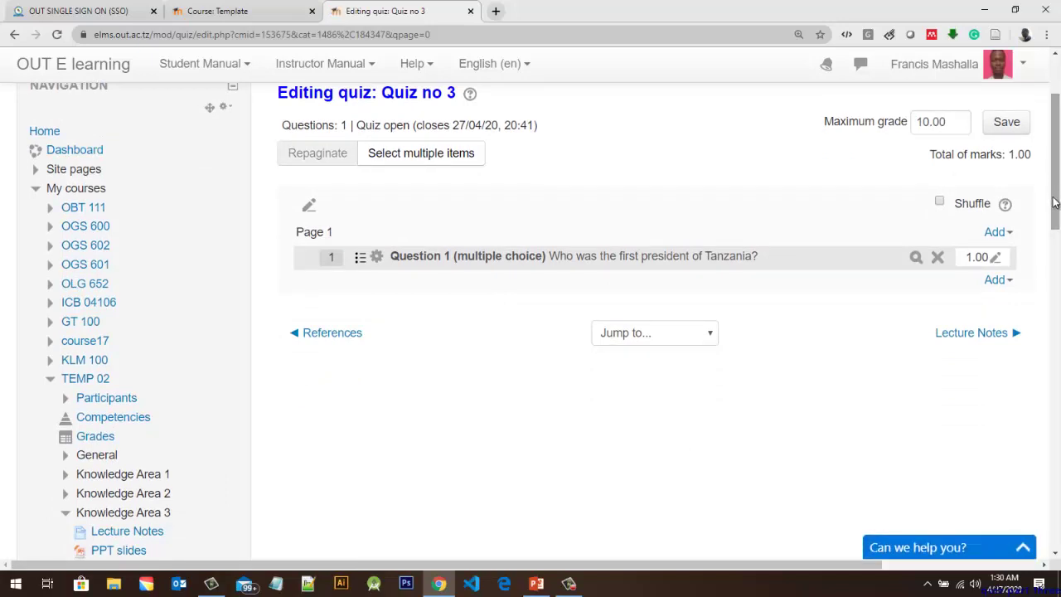
pyautogui.click(994, 234)
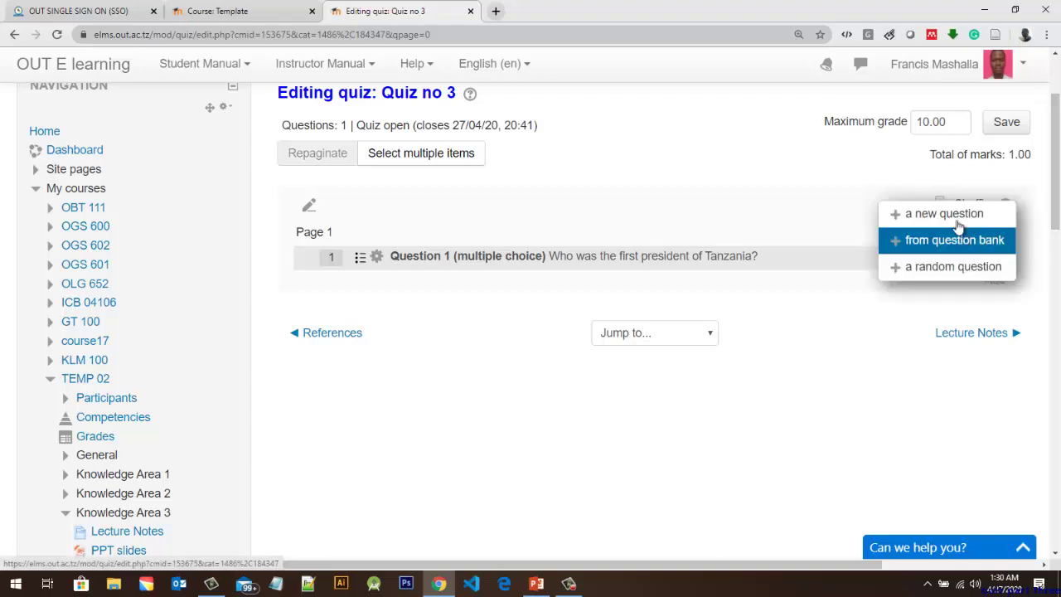
pyautogui.click(957, 220)
pyautogui.click(370, 165)
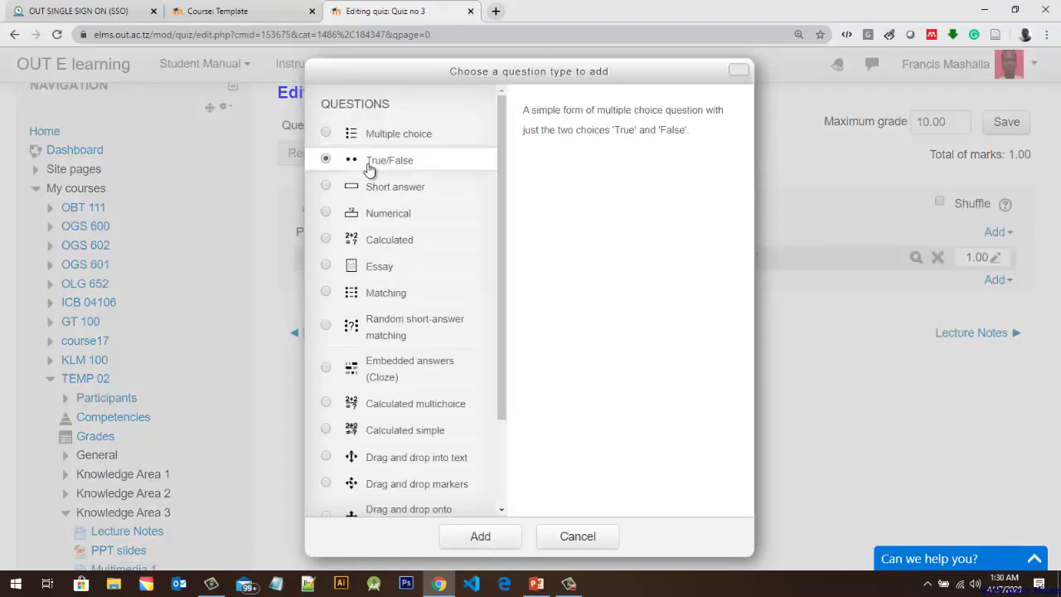
pyautogui.click(461, 539)
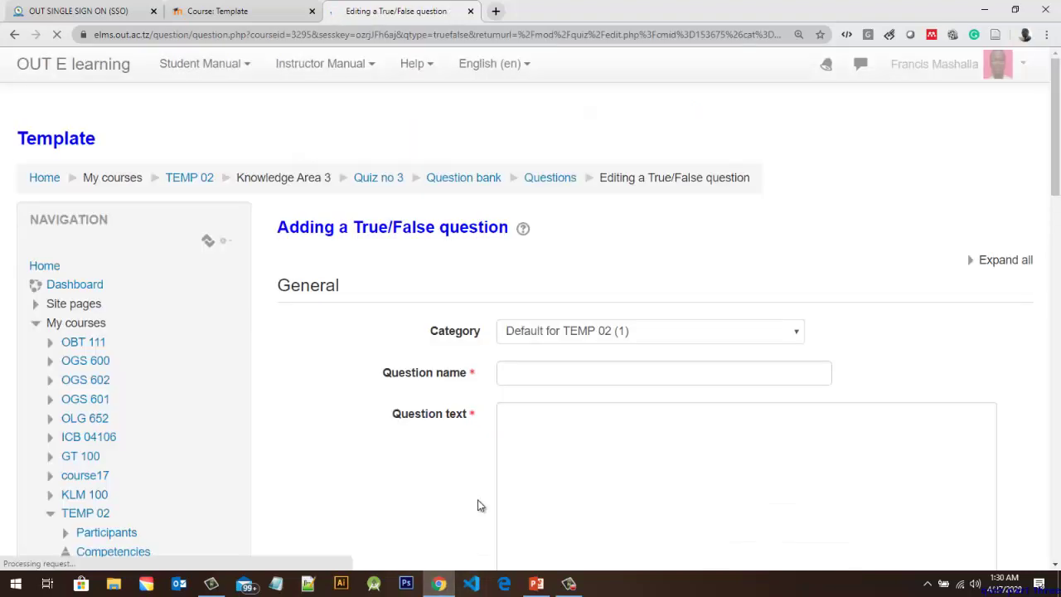
# Step: Name the question "Question two (True/False)"
pyautogui.click(555, 375)
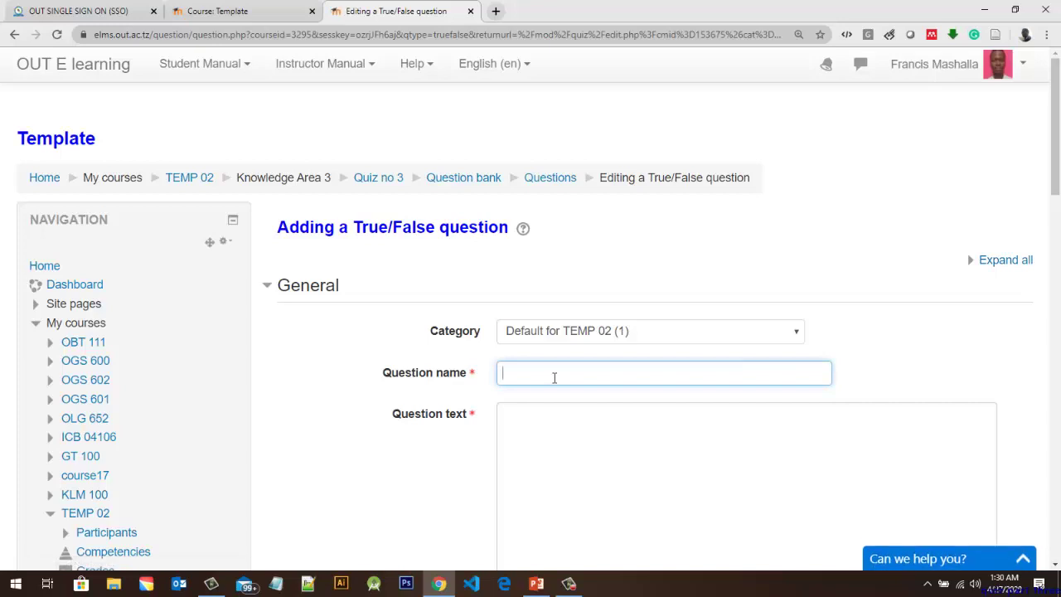
pyautogui.write('Question')
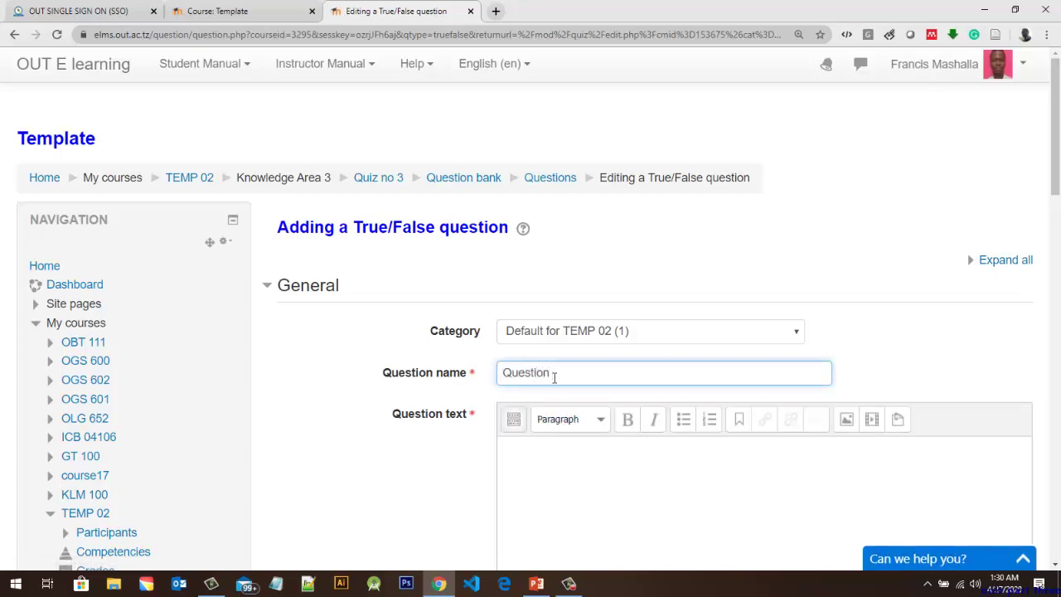
pyautogui.write(' two')
pyautogui.write(' ()')
pyautogui.write('True')
pyautogui.write('/False')
# Step: Enter the question text "Is mount Kilimanjaro in Arusha-Tanzania? answer True/False"
pyautogui.scroll(-3, 542, 406)
pyautogui.click(540, 263)
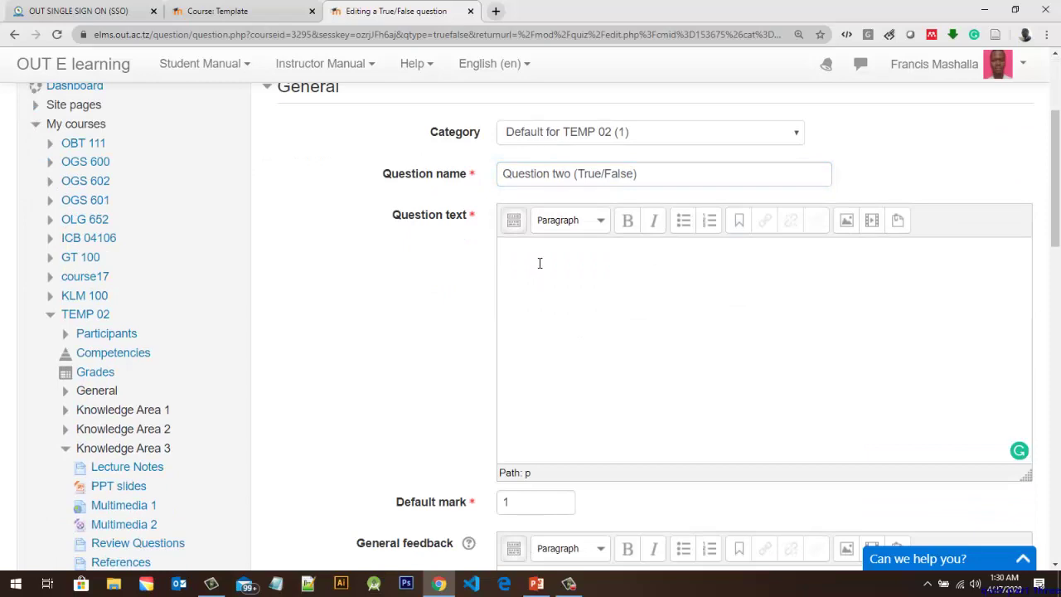
pyautogui.write('Mo')
pyautogui.press('BackSpace')
pyautogui.press('BackSpace')
pyautogui.write('Is mount Kilimanjaro ')
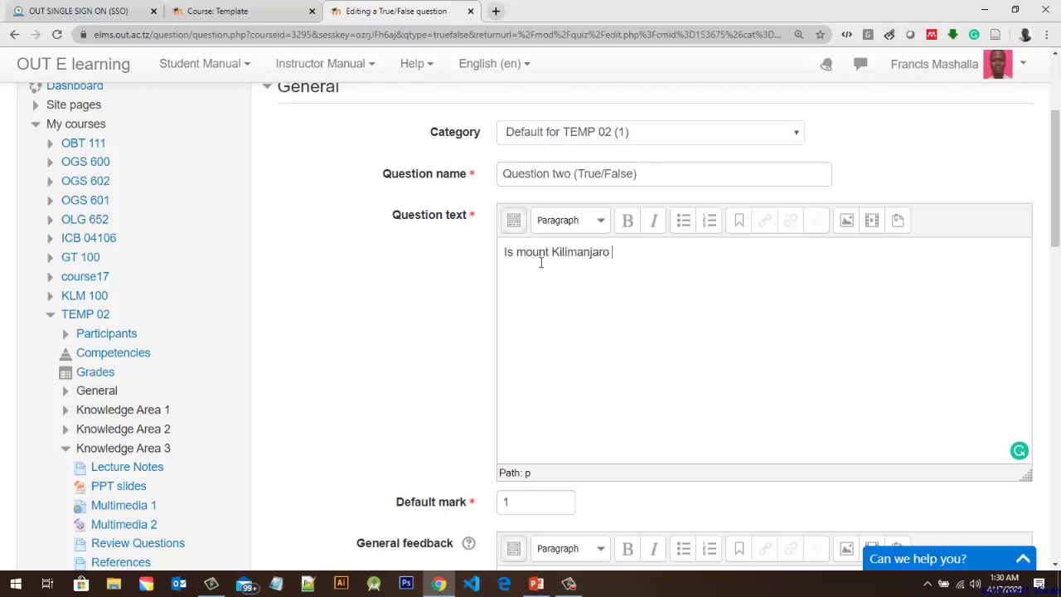
pyautogui.write('in Arusha-Tanzan')
pyautogui.press('BackSpace')
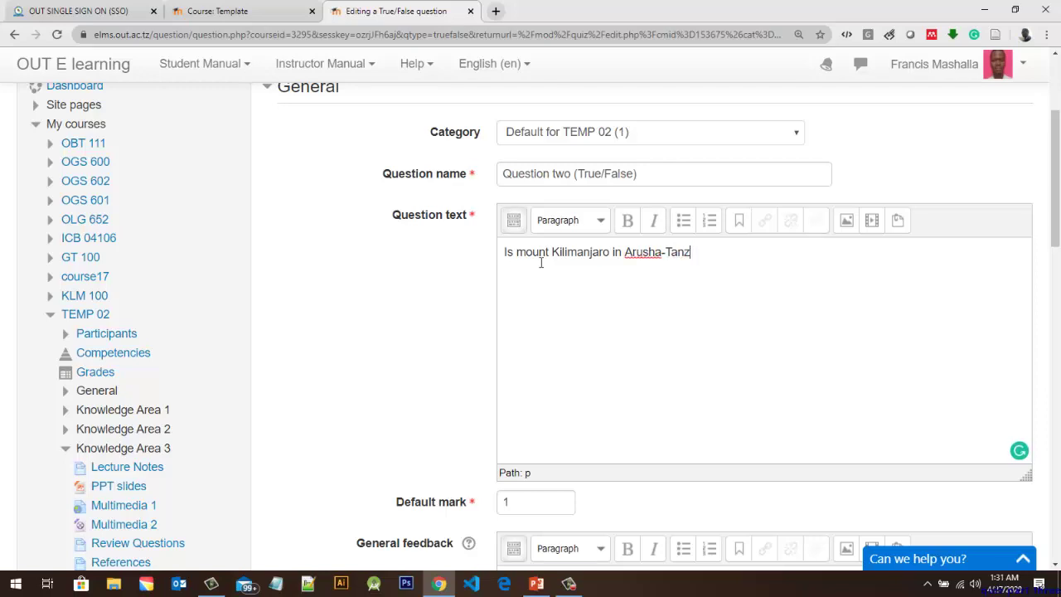
pyautogui.write('ania? answer T')
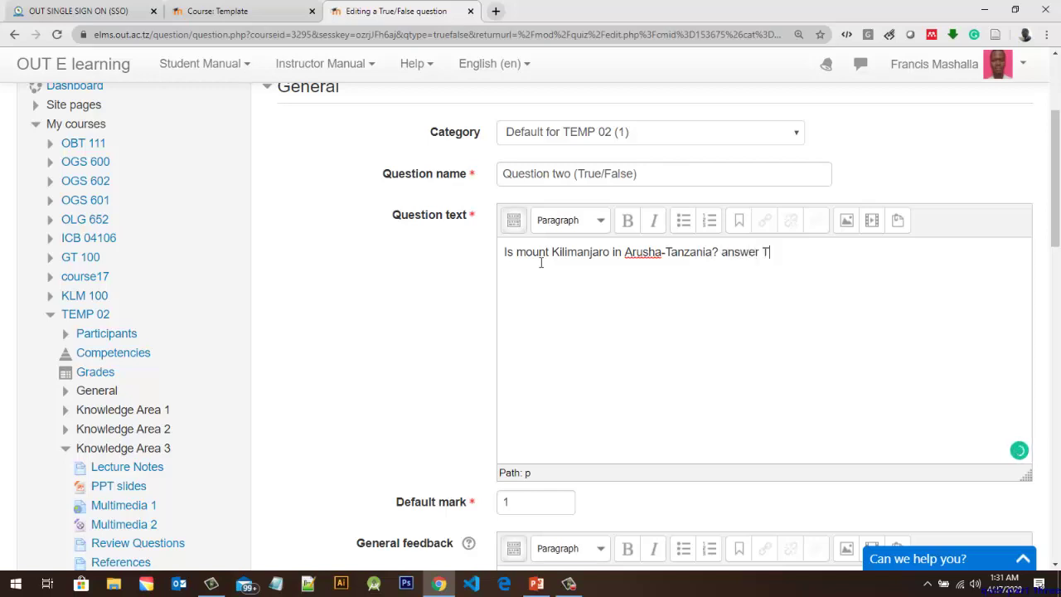
pyautogui.write('rue/False')
# Step: Check the question's default mark and text, and choose False as the correct answer
pyautogui.scroll(-3, 554, 306)
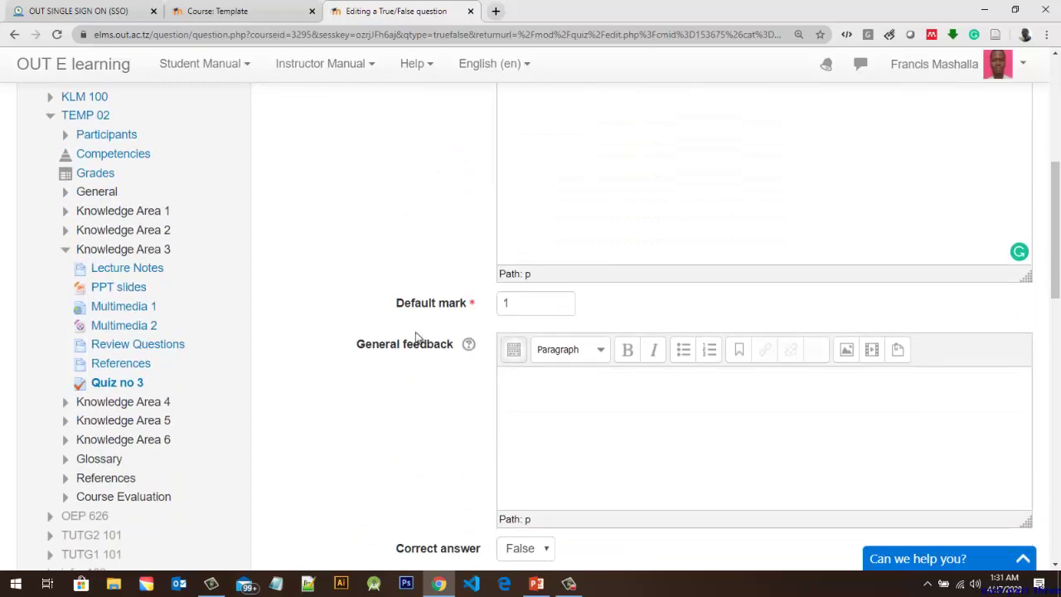
pyautogui.scroll(-4, 614, 334)
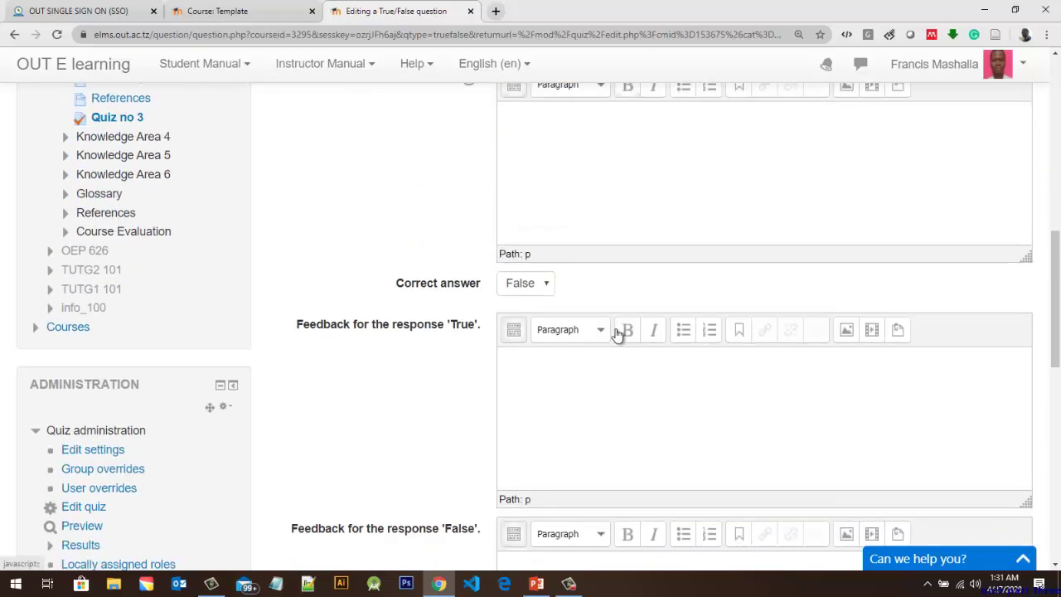
pyautogui.scroll(3, 600, 324)
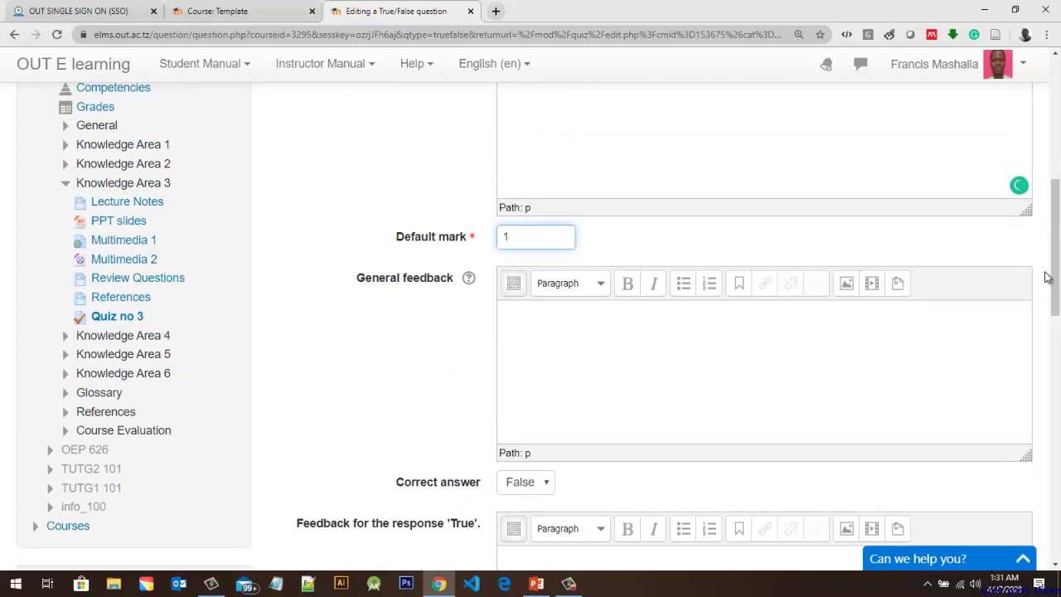
pyautogui.moveTo(1058, 257); pyautogui.dragTo(1044, 190)
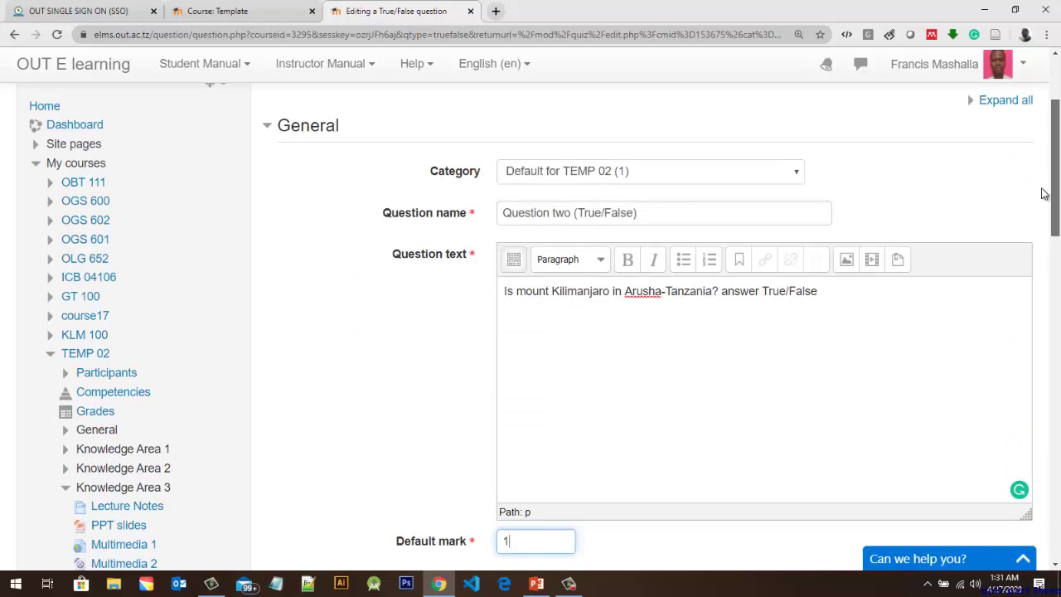
pyautogui.moveTo(1046, 214); pyautogui.dragTo(1057, 328)
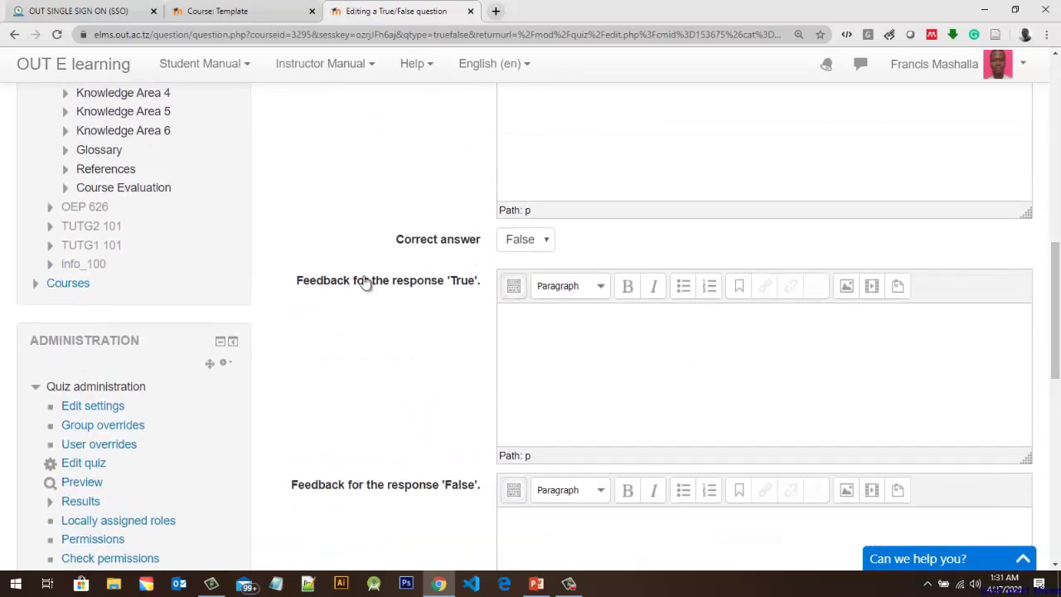
pyautogui.click(546, 245)
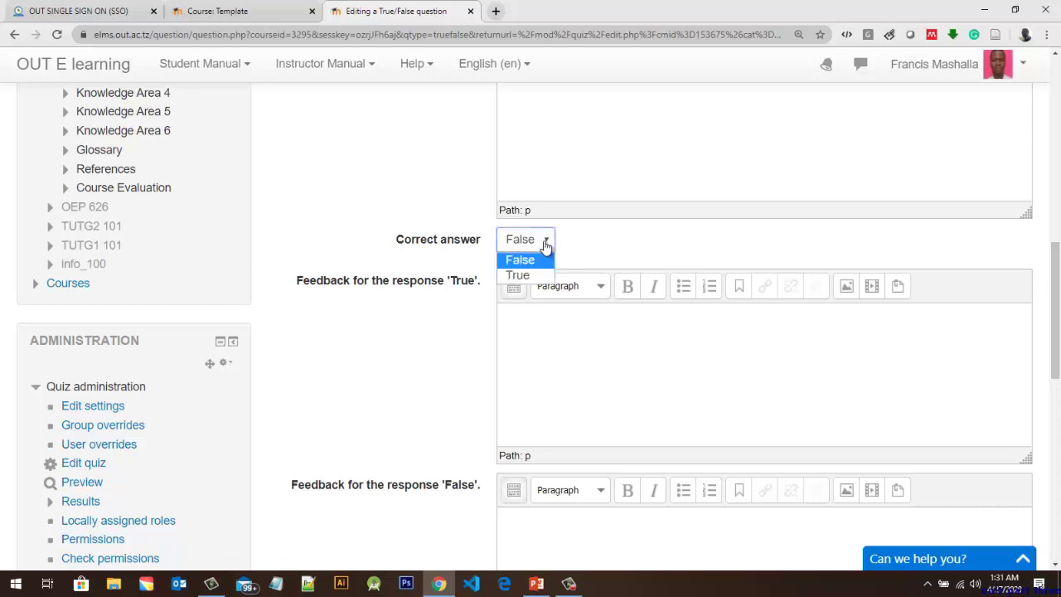
pyautogui.click(529, 262)
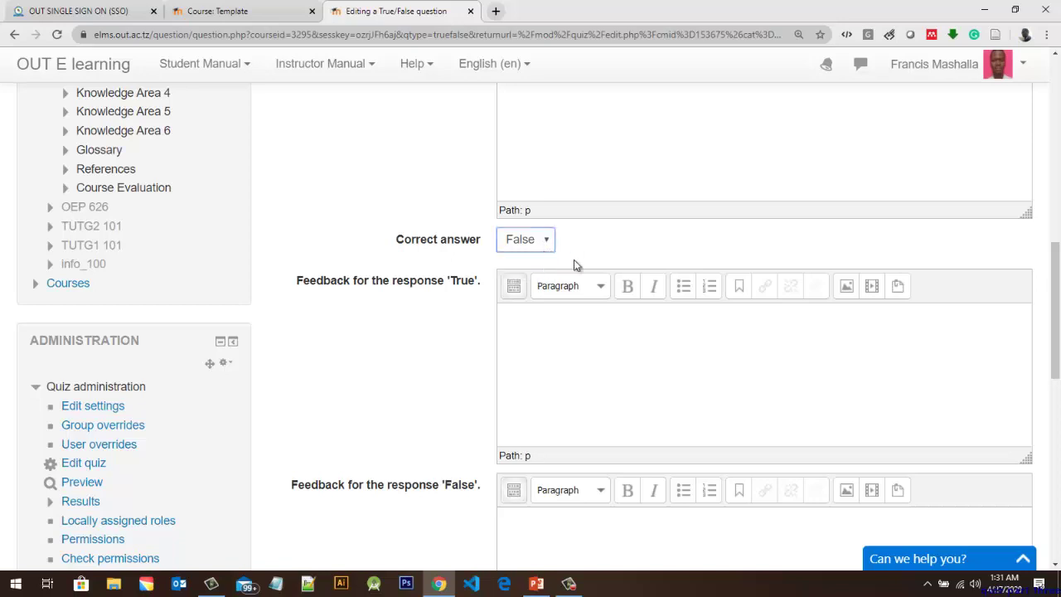
# Step: Enter the feedback "Try again" for the response 'True' and "Excellent" for the response 'False'
pyautogui.scroll(3, 704, 279)
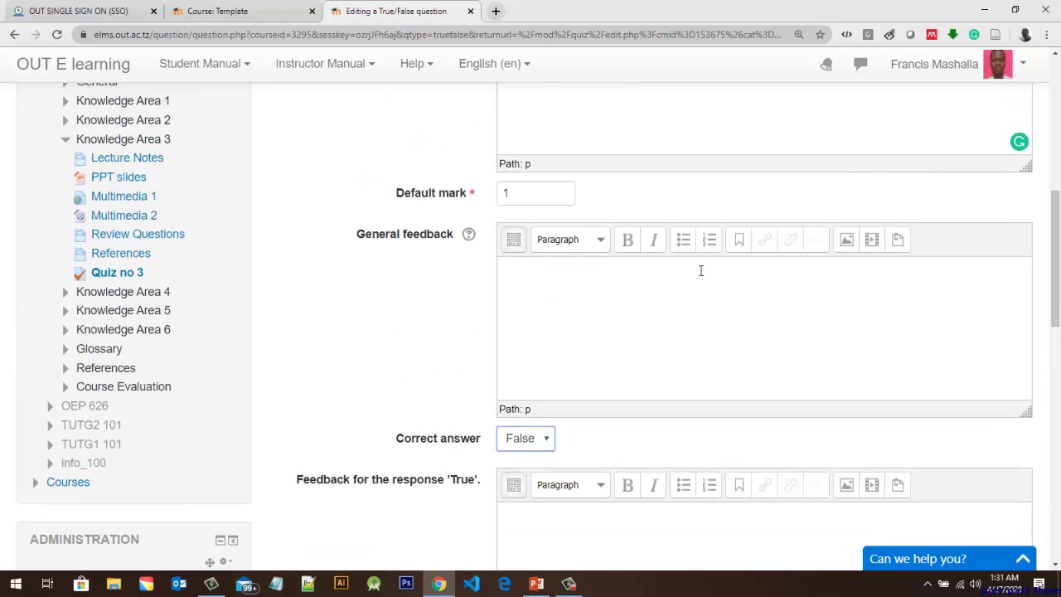
pyautogui.scroll(-1, 584, 294)
pyautogui.scroll(-3, 585, 295)
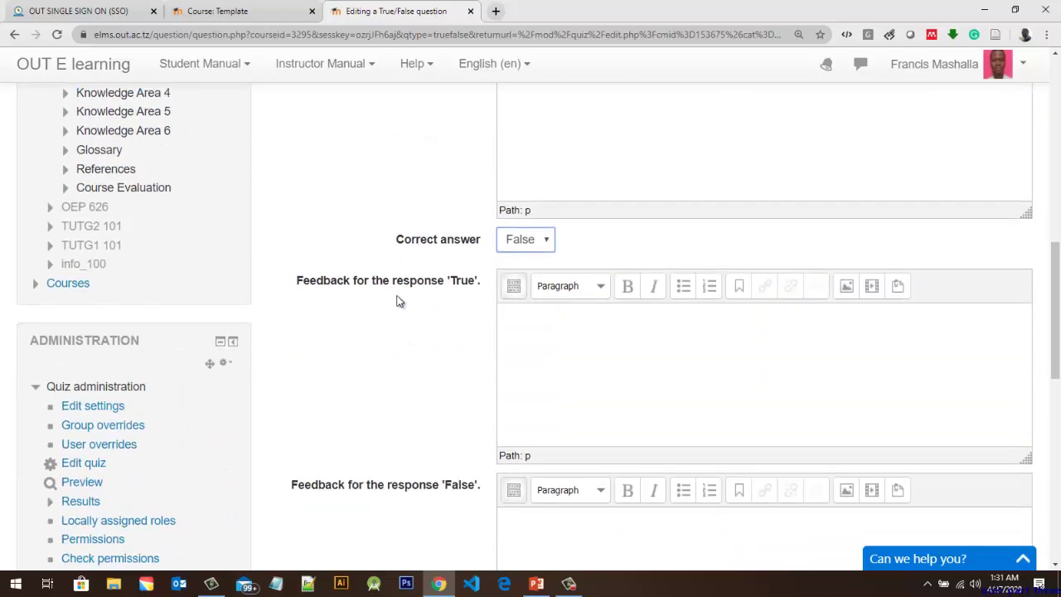
pyautogui.click(531, 330)
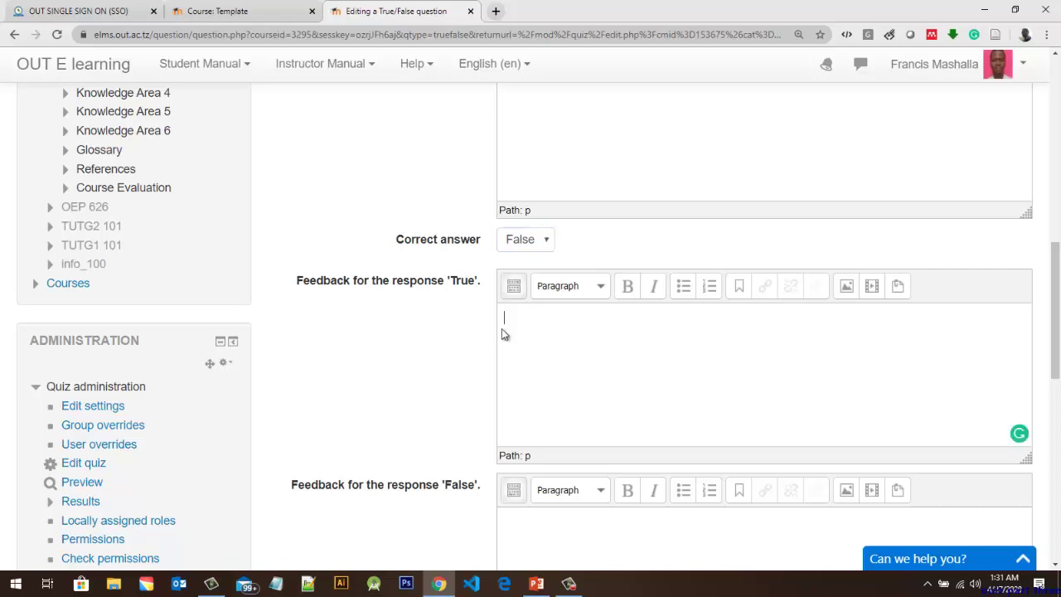
pyautogui.write('Try again')
pyautogui.scroll(-2, 423, 346)
pyautogui.click(531, 406)
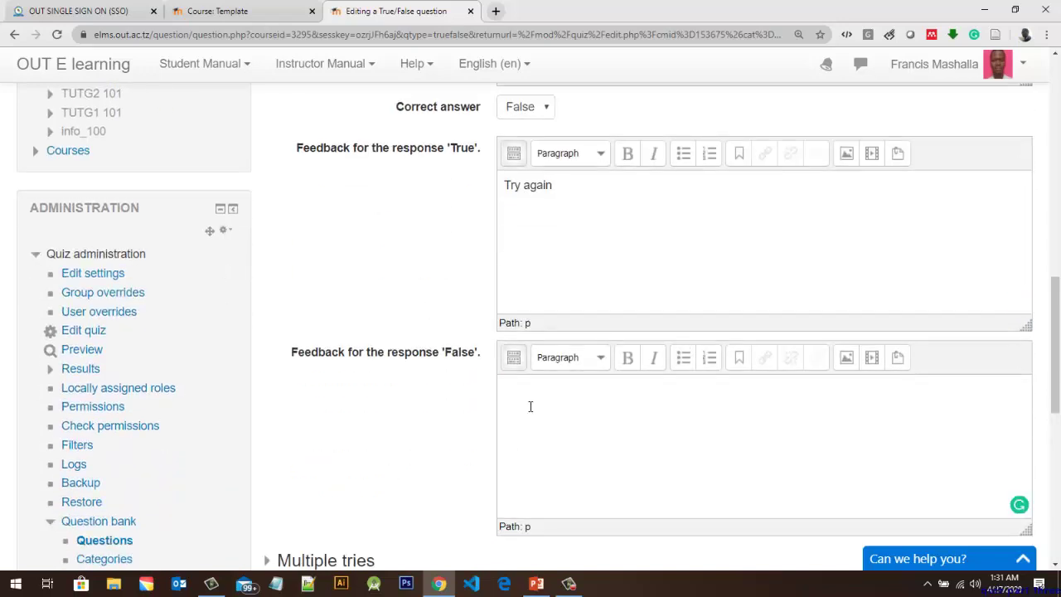
pyautogui.write('Excelleny')
pyautogui.press('BackSpace')
pyautogui.write('t')
# Step: Review the completed True/False question form and save the question to the quiz
pyautogui.scroll(-2, 684, 406)
pyautogui.scroll(9, 690, 373)
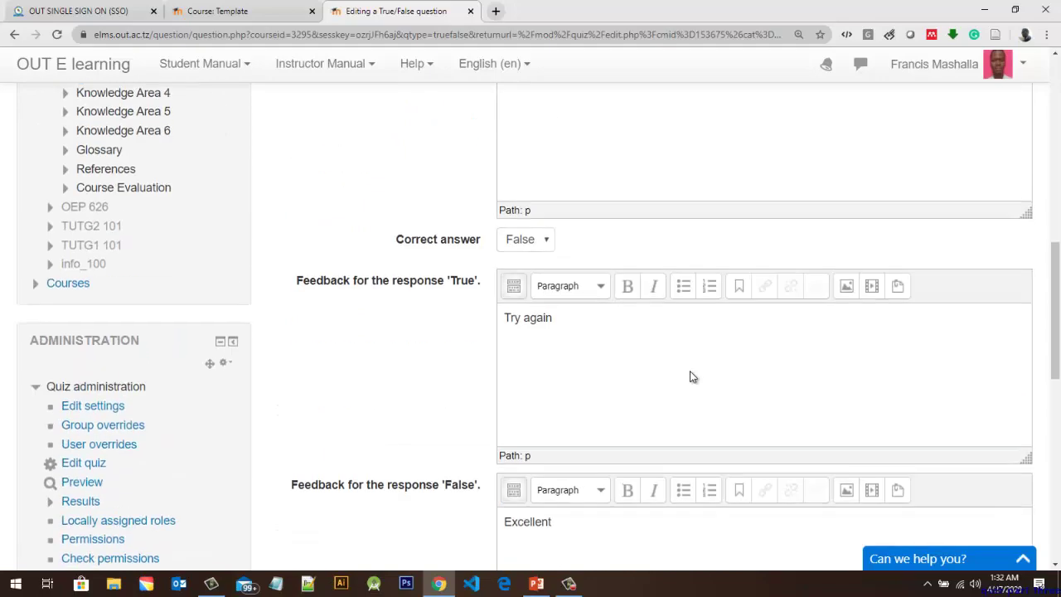
pyautogui.scroll(3, 693, 377)
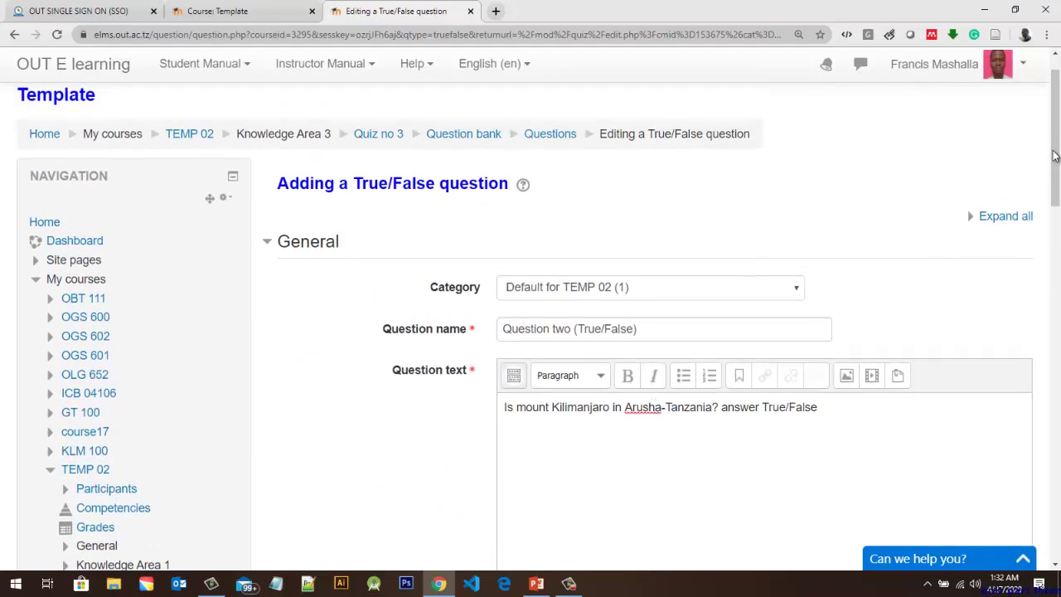
pyautogui.moveTo(1056, 157); pyautogui.dragTo(1056, 530)
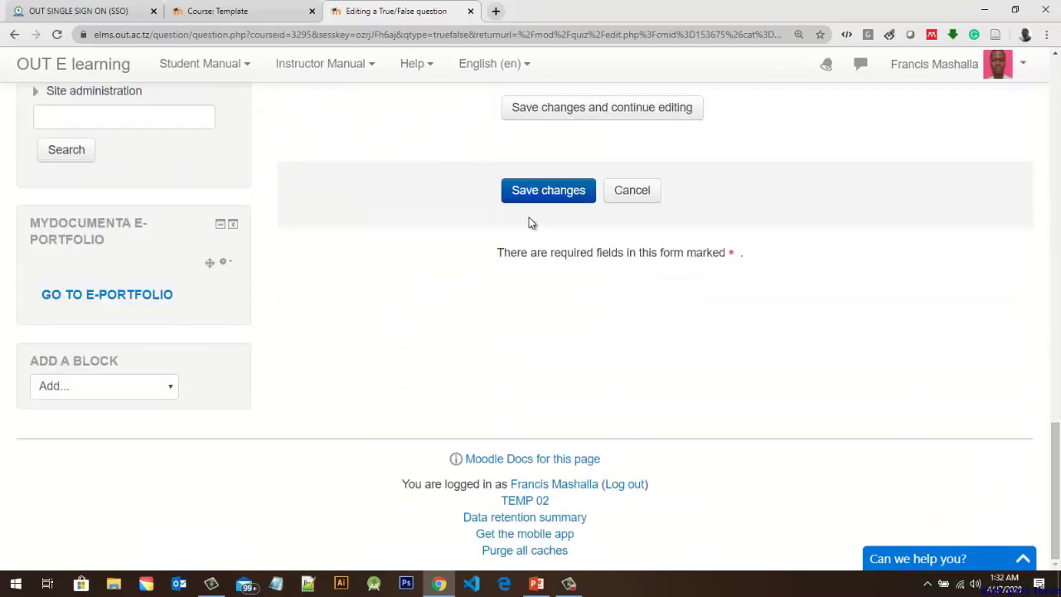
pyautogui.click(539, 196)
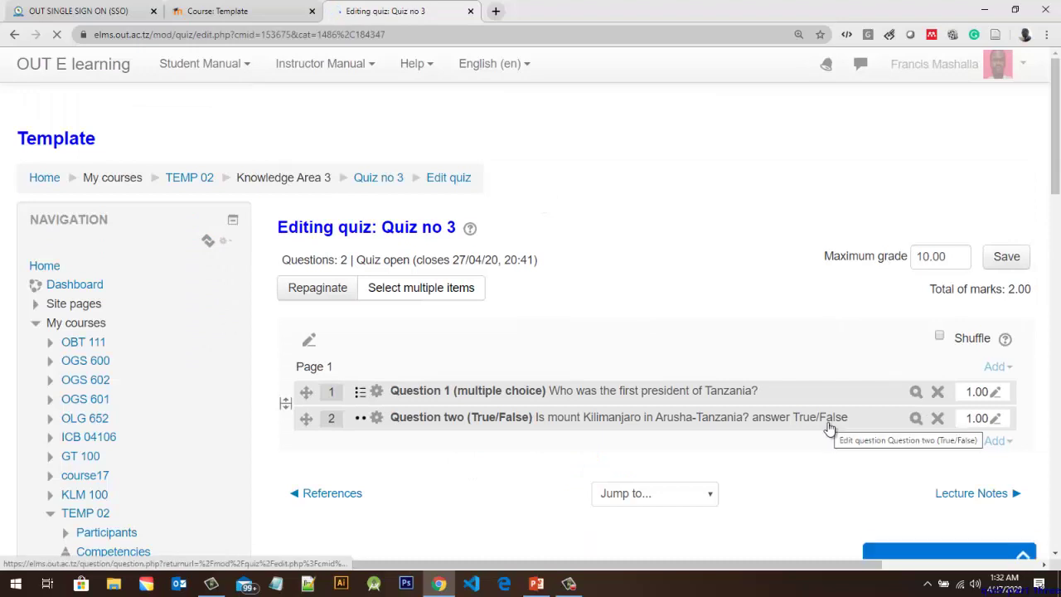
# Step: Open the Quiz no 3 page in a new browser tab and switch to it
pyautogui.rightClick(391, 184)
pyautogui.click(406, 188)
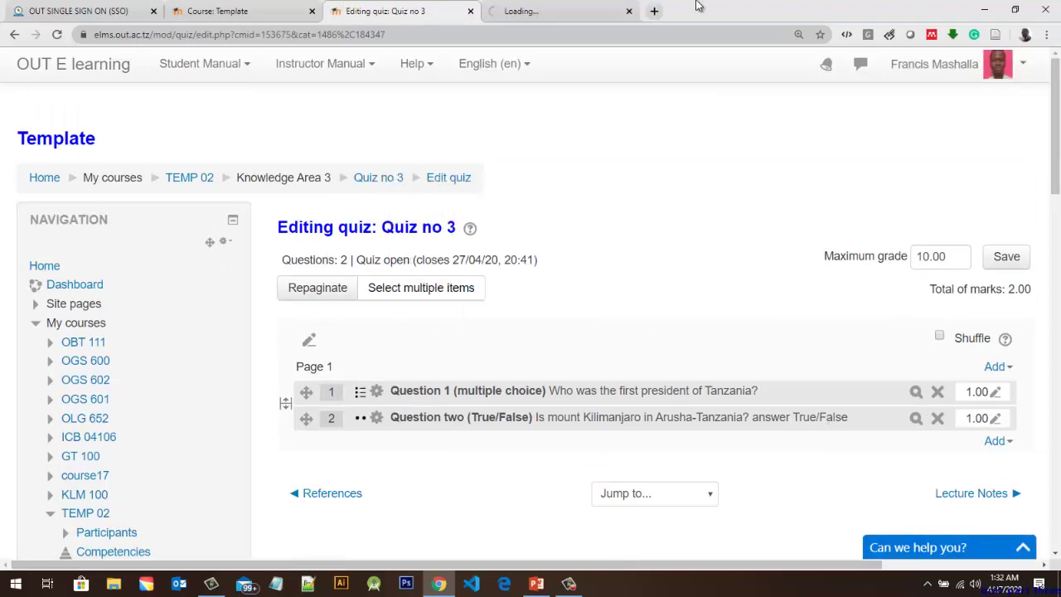
pyautogui.click(527, 10)
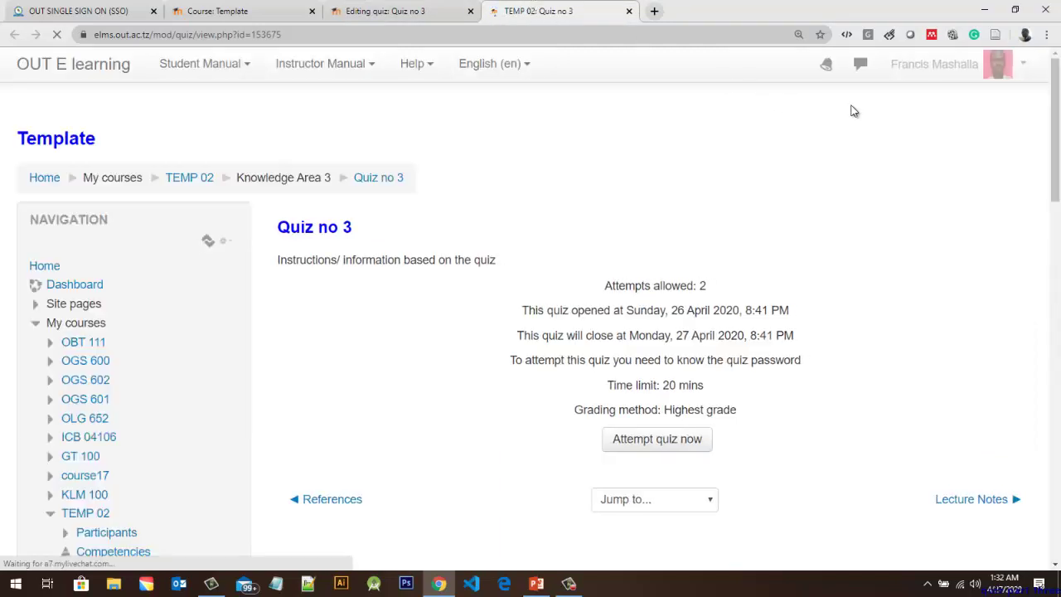
pyautogui.scroll(-1, 906, 230)
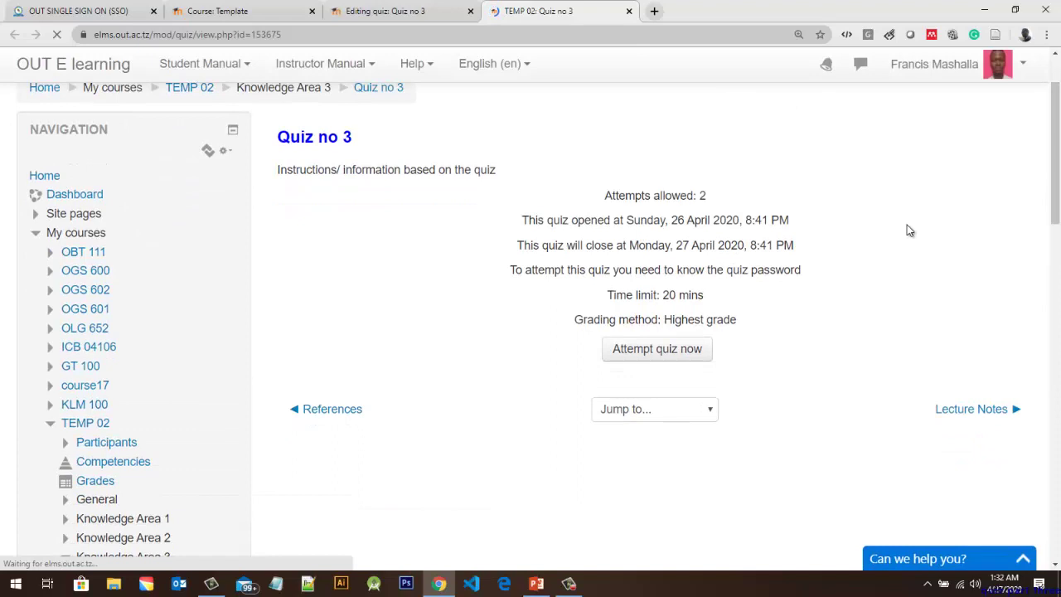
# Step: Start an attempt at Quiz no 3 by entering the quiz password, and dismiss the browser's offer to update the saved password
pyautogui.click(658, 354)
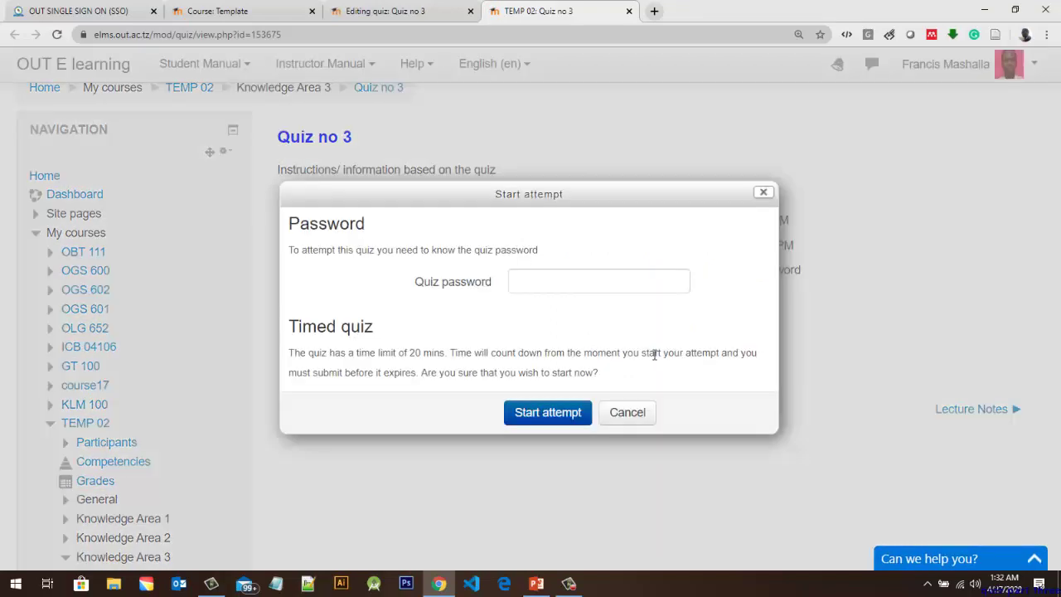
pyautogui.click(614, 283)
pyautogui.write('*')
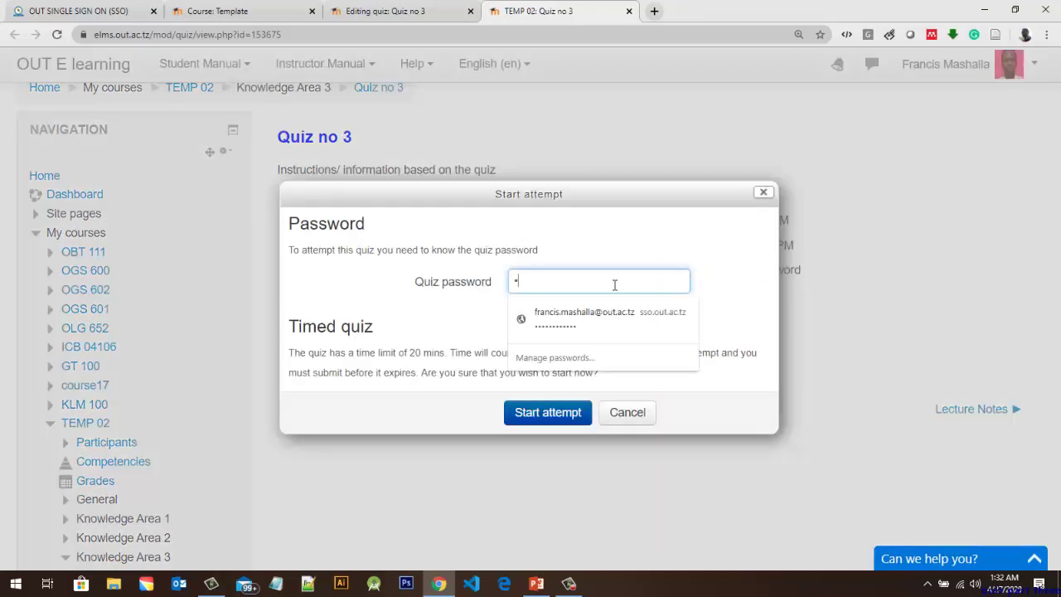
pyautogui.write('*')
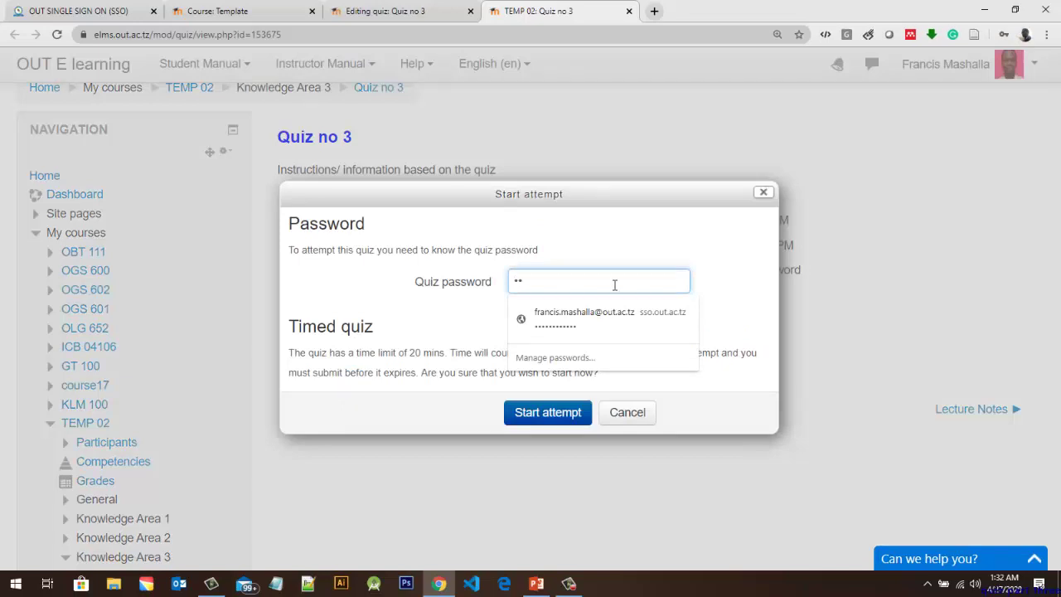
pyautogui.write('****')
pyautogui.click(561, 414)
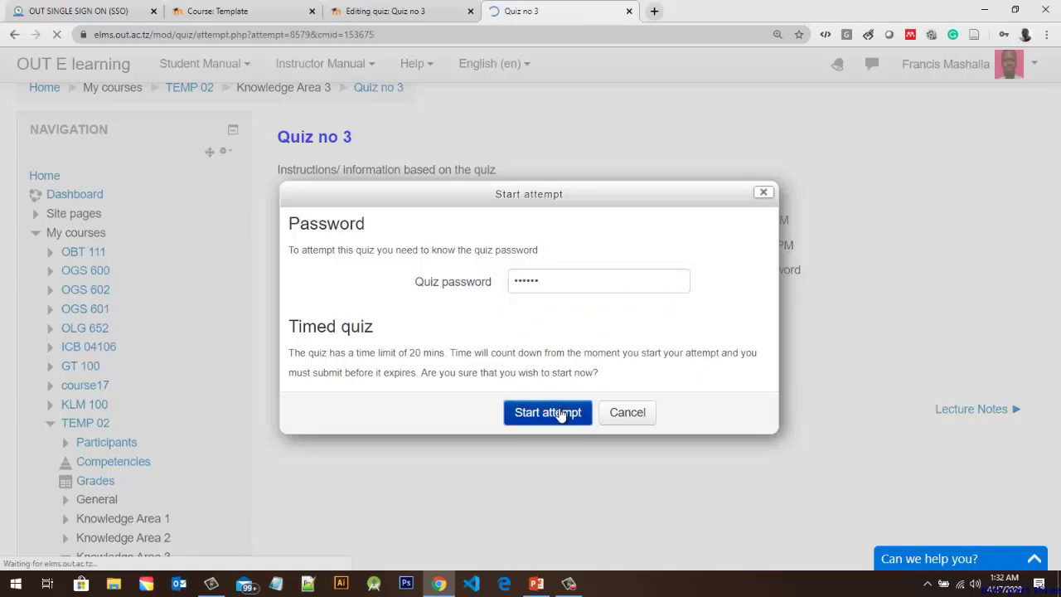
pyautogui.scroll(-1, 763, 306)
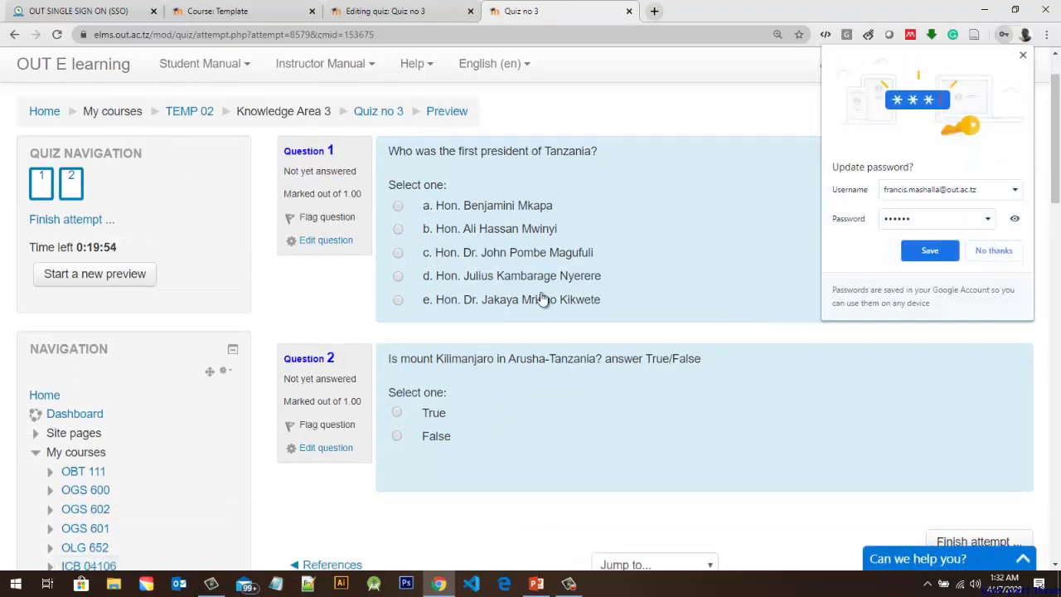
pyautogui.click(1024, 56)
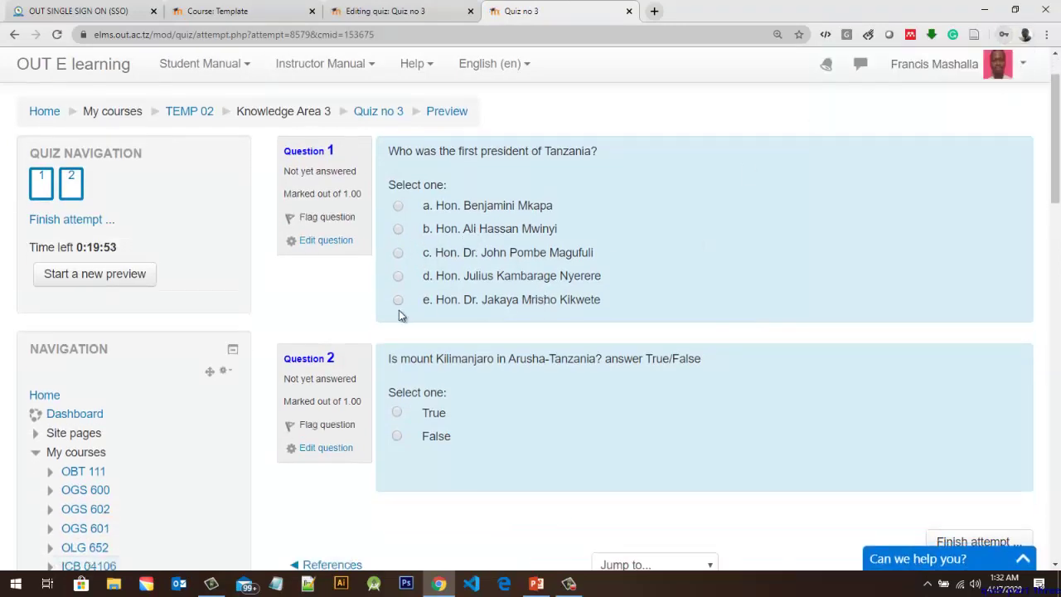
# Step: Answer question 1 with option c, Hon. Dr. John Pombe Magufuli, and question 2 with False
pyautogui.click(400, 277)
pyautogui.click(398, 252)
pyautogui.scroll(-1, 698, 409)
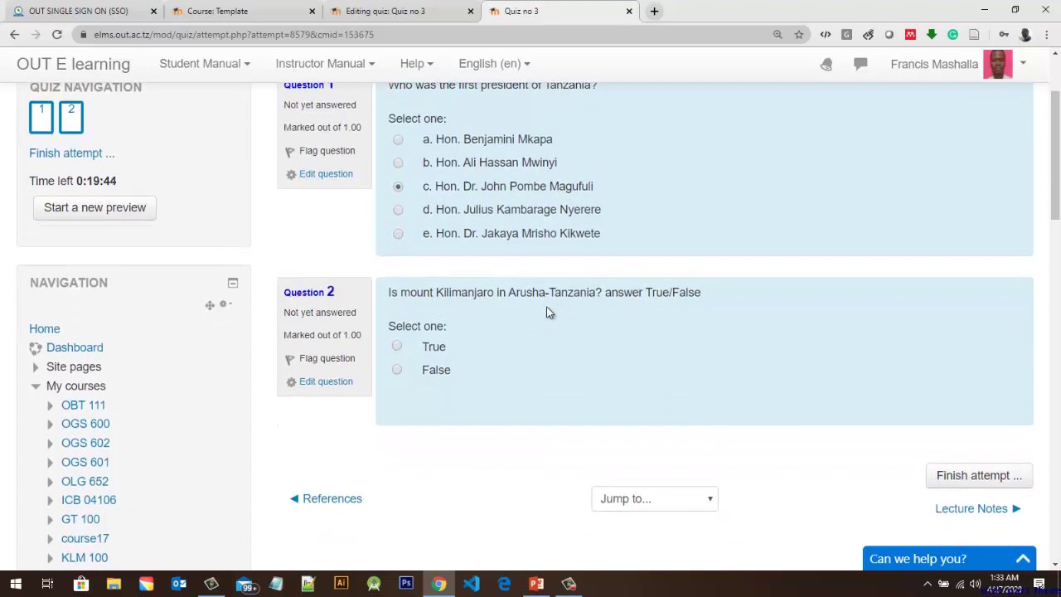
pyautogui.click(397, 370)
pyautogui.scroll(2, 729, 410)
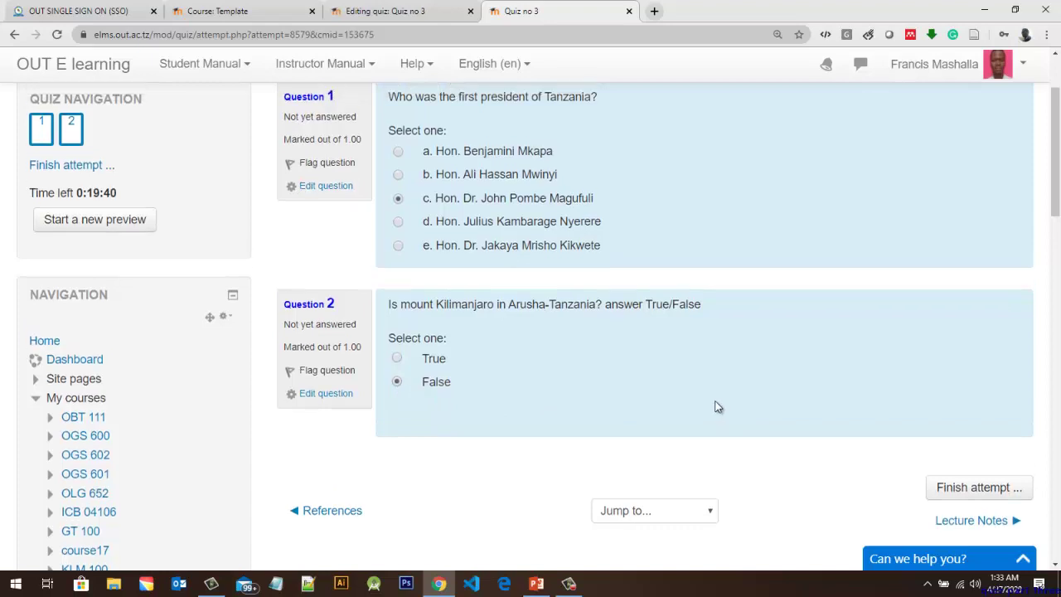
pyautogui.scroll(-1, 746, 390)
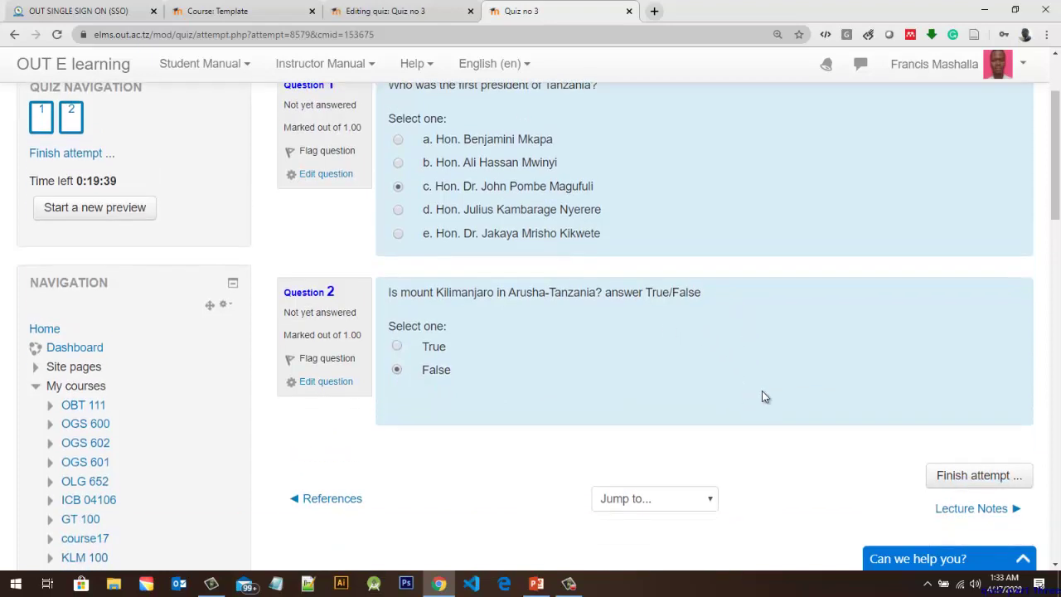
# Step: Finish the quiz attempt and submit all answers, confirming the submission
pyautogui.click(967, 478)
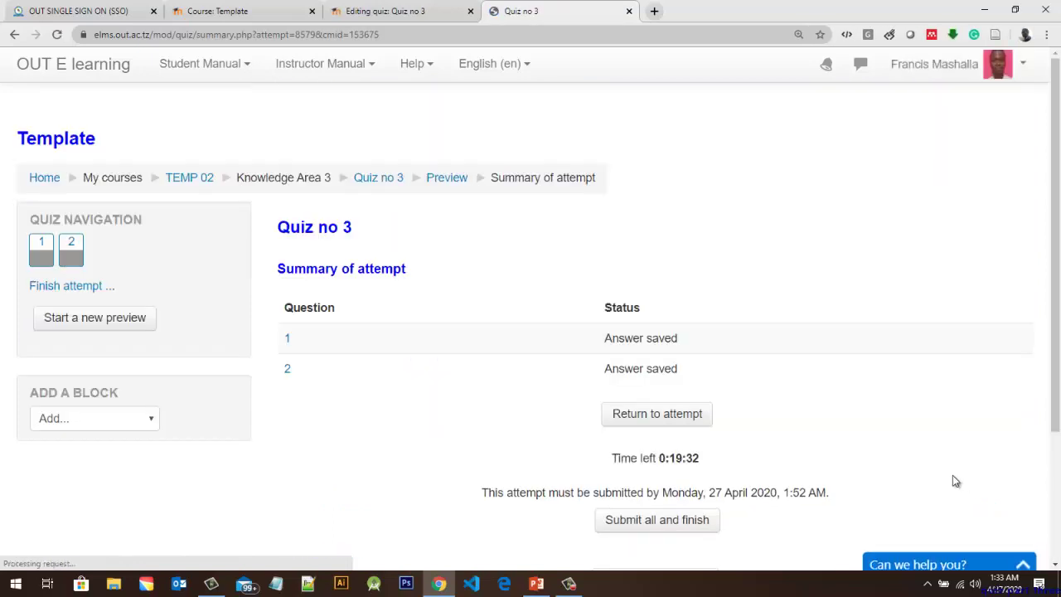
pyautogui.scroll(-2, 954, 481)
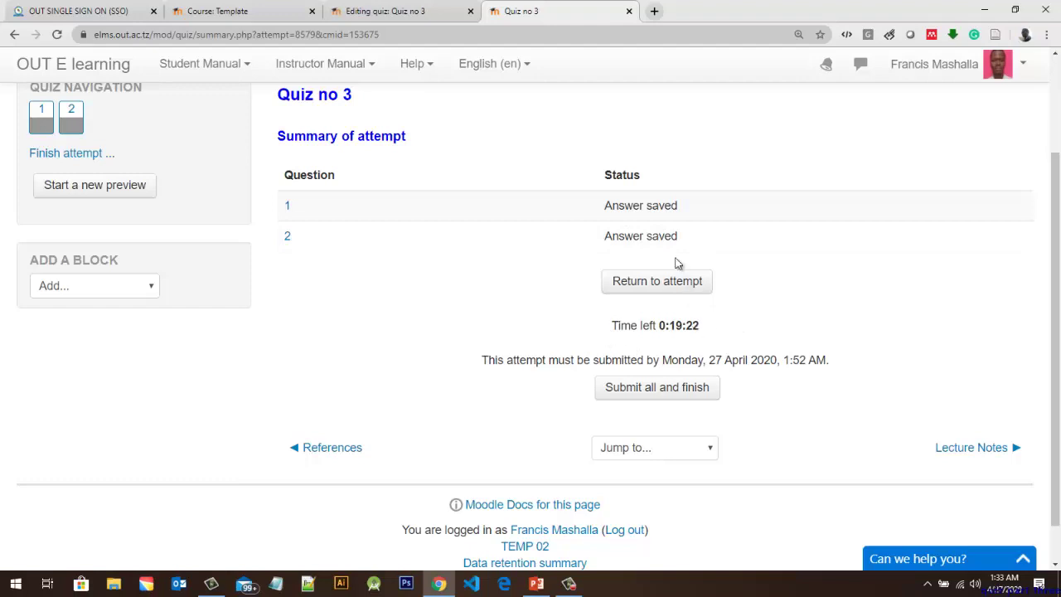
pyautogui.click(678, 397)
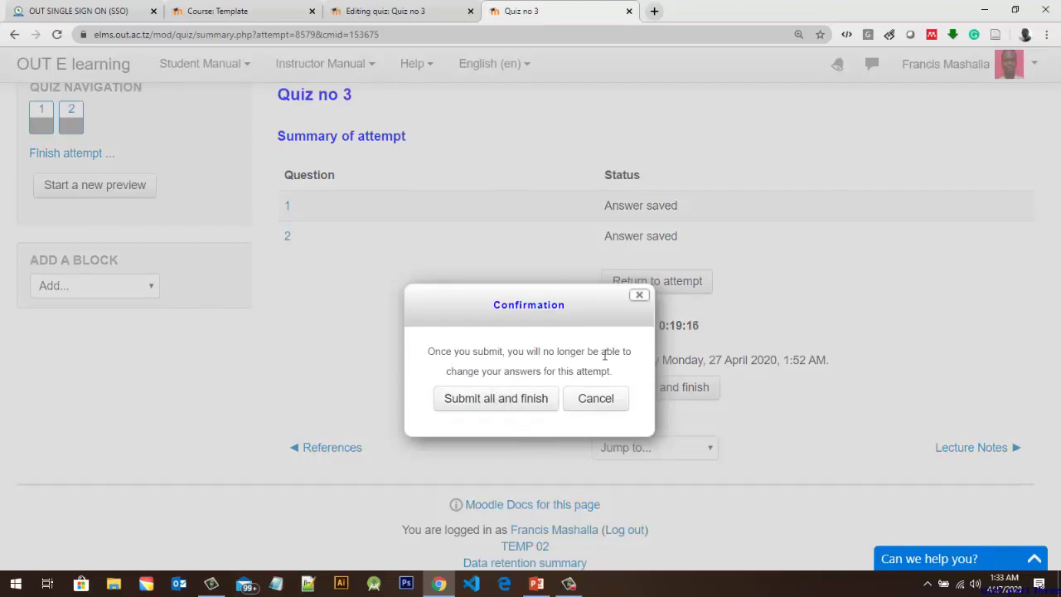
pyautogui.click(520, 408)
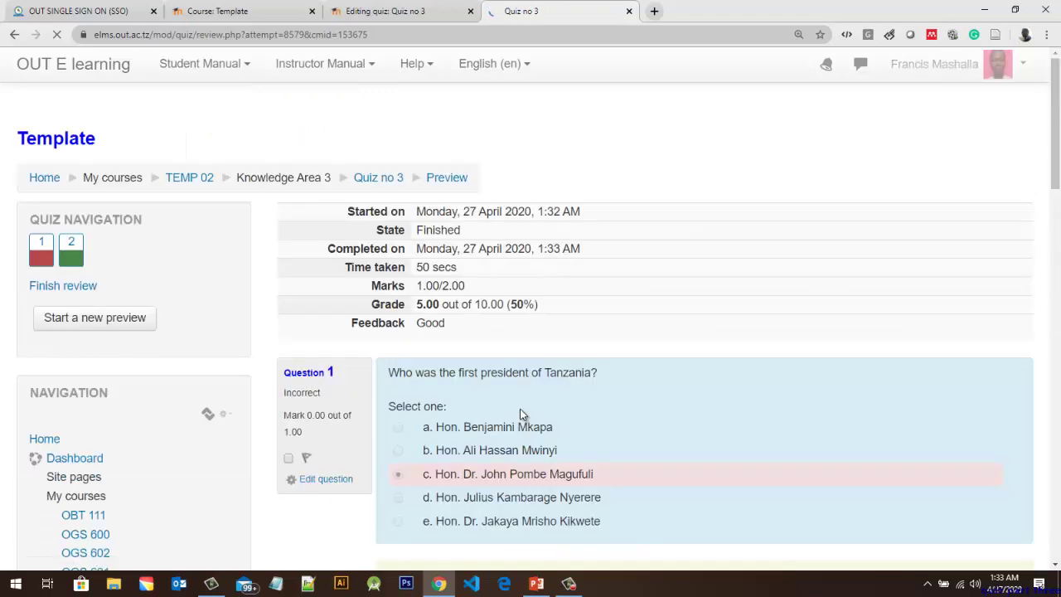
# Step: Review the submitted Quiz no 3 attempt, examining the overall grade and the correct-answer feedback for questions 1 and 2
pyautogui.scroll(-1, 743, 422)
pyautogui.scroll(-1, 741, 422)
pyautogui.scroll(2, 599, 367)
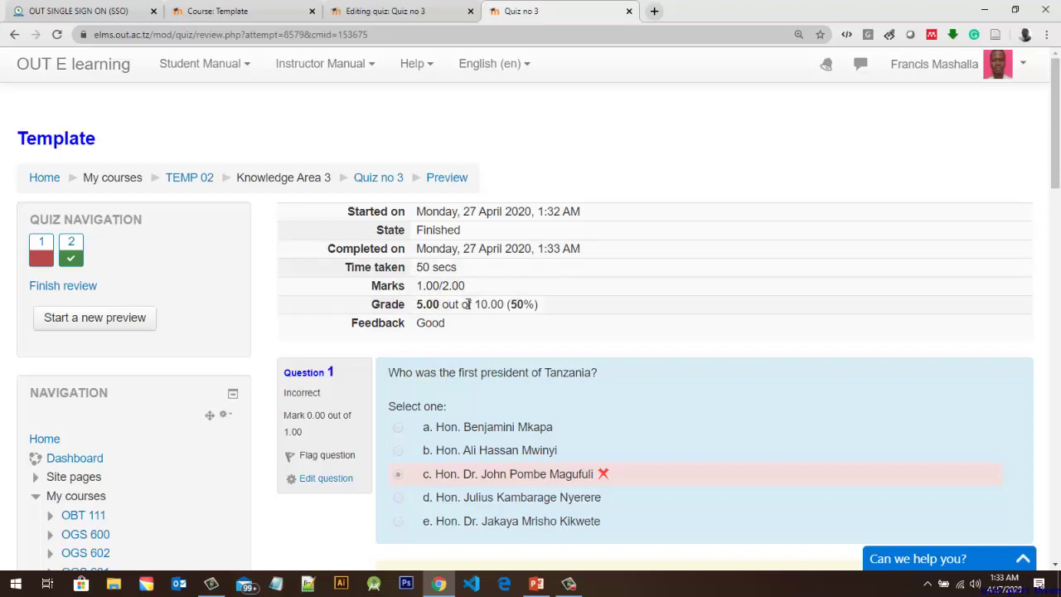
pyautogui.moveTo(535, 304); pyautogui.dragTo(508, 304)
pyautogui.scroll(-3, 479, 329)
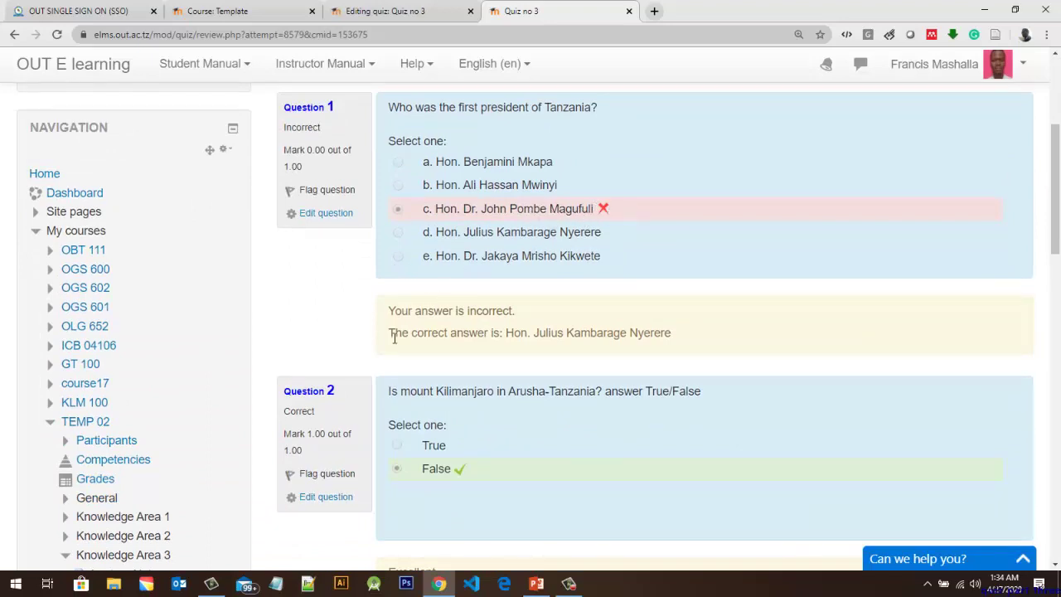
pyautogui.moveTo(391, 334); pyautogui.dragTo(671, 332)
pyautogui.scroll(-2, 704, 365)
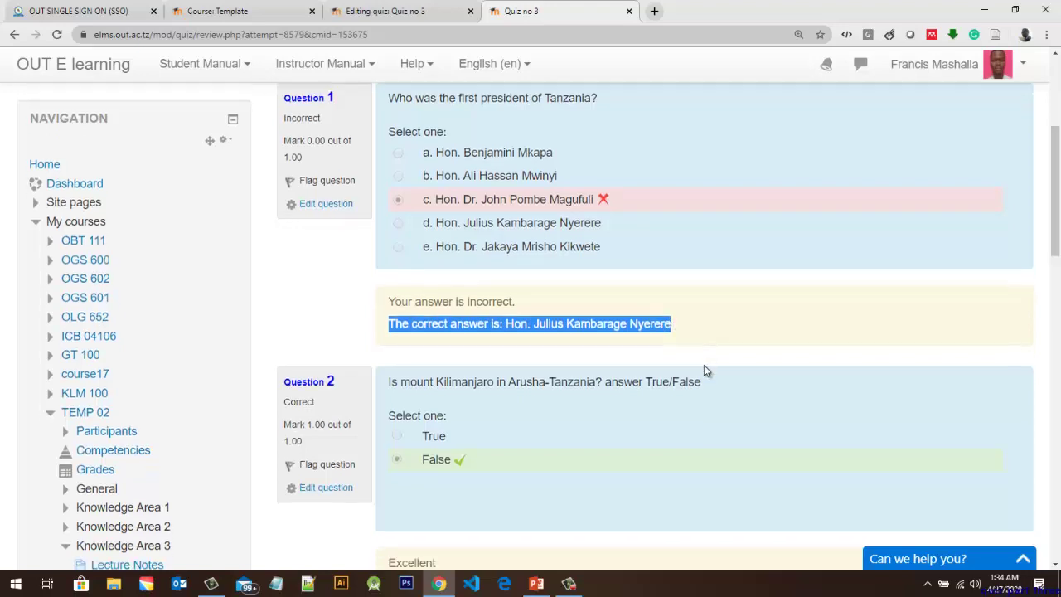
pyautogui.click(469, 344)
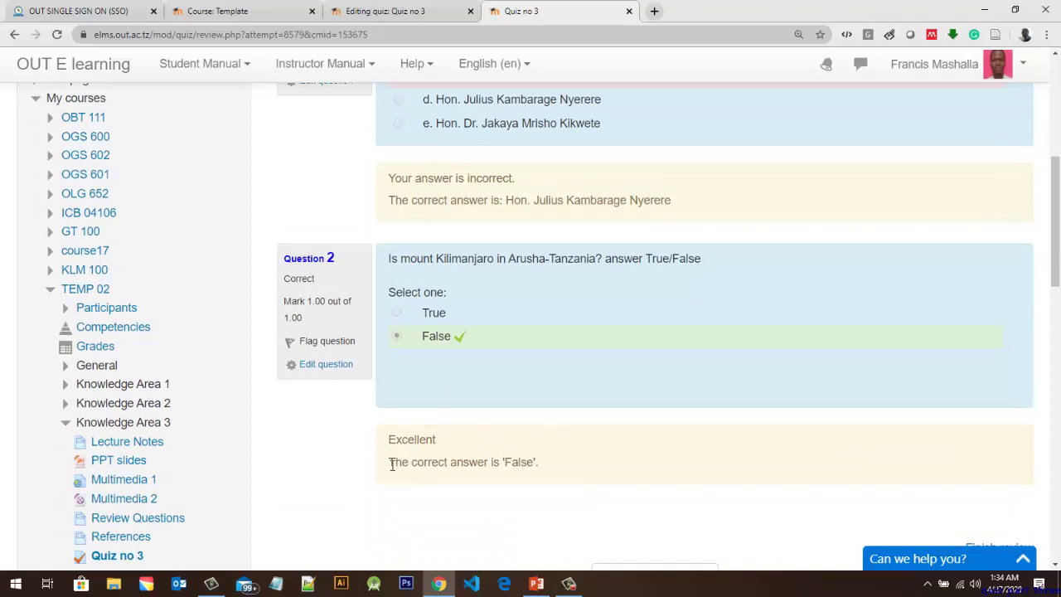
pyautogui.moveTo(391, 466); pyautogui.dragTo(538, 459)
pyautogui.scroll(5, 690, 390)
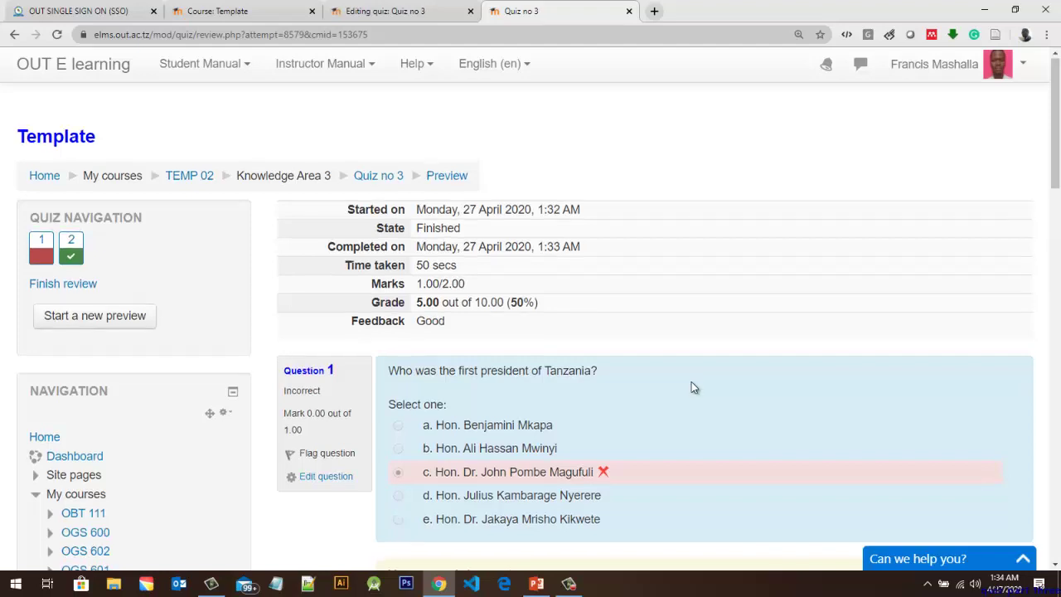
pyautogui.scroll(-1, 691, 382)
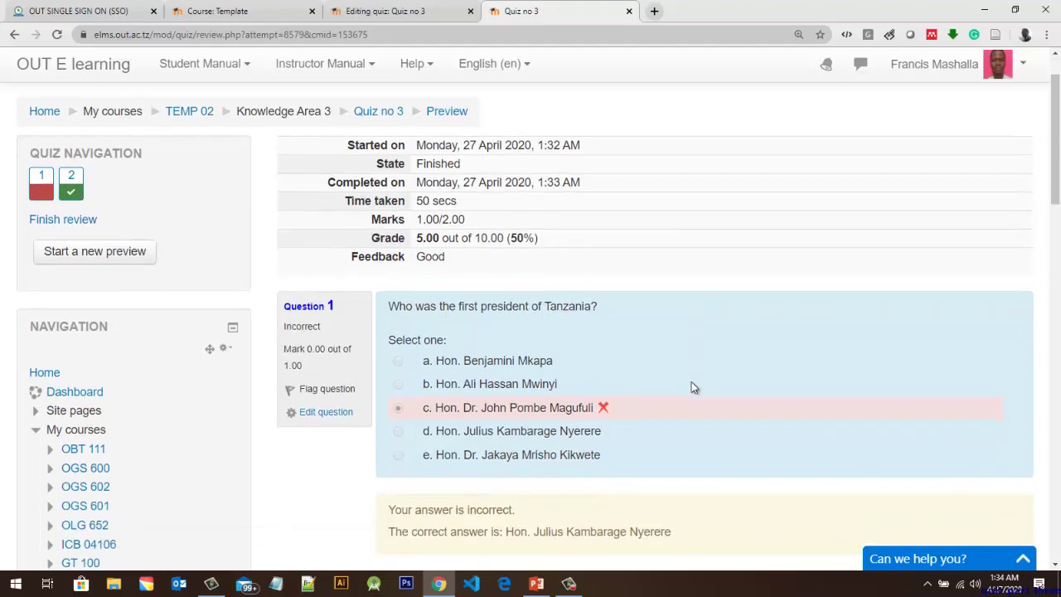